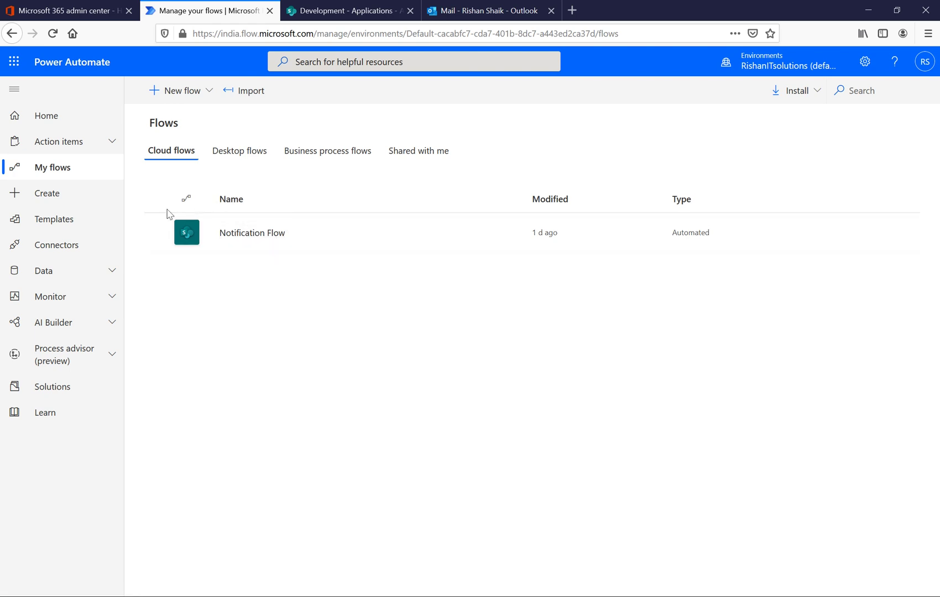
Open the Notification Flow for editing and expand its item-created trigger and its Send an email (V2) action.
click(159, 232)
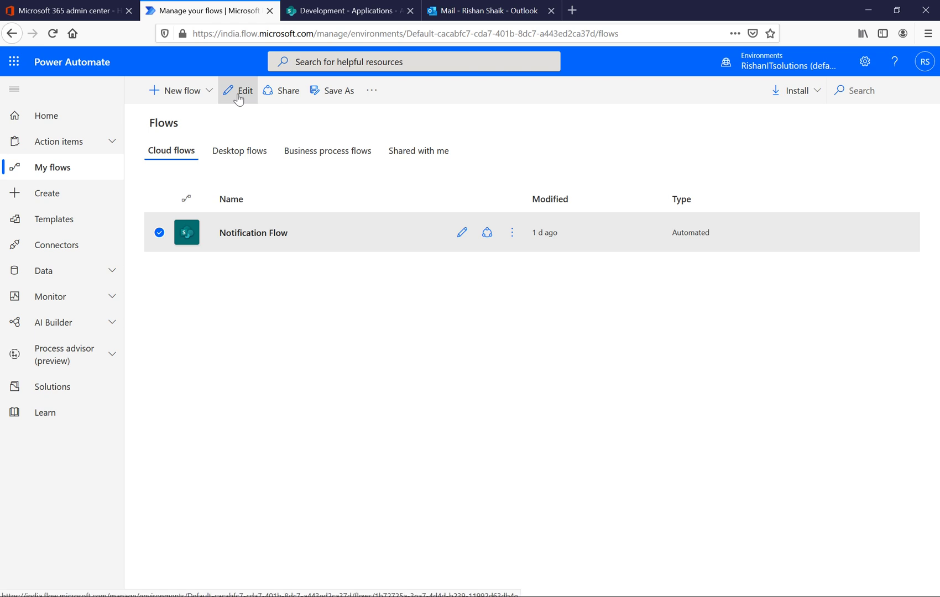
click(463, 233)
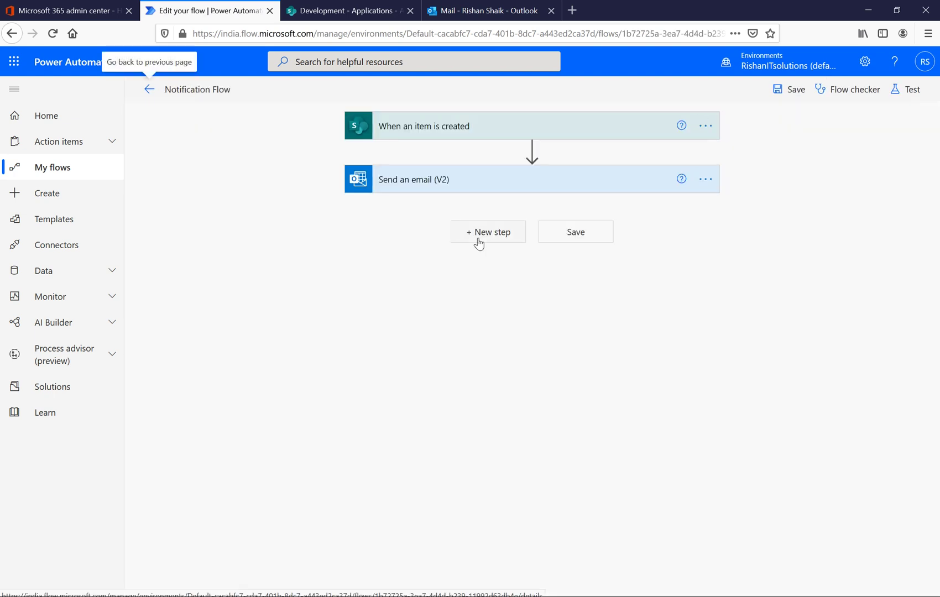
click(499, 126)
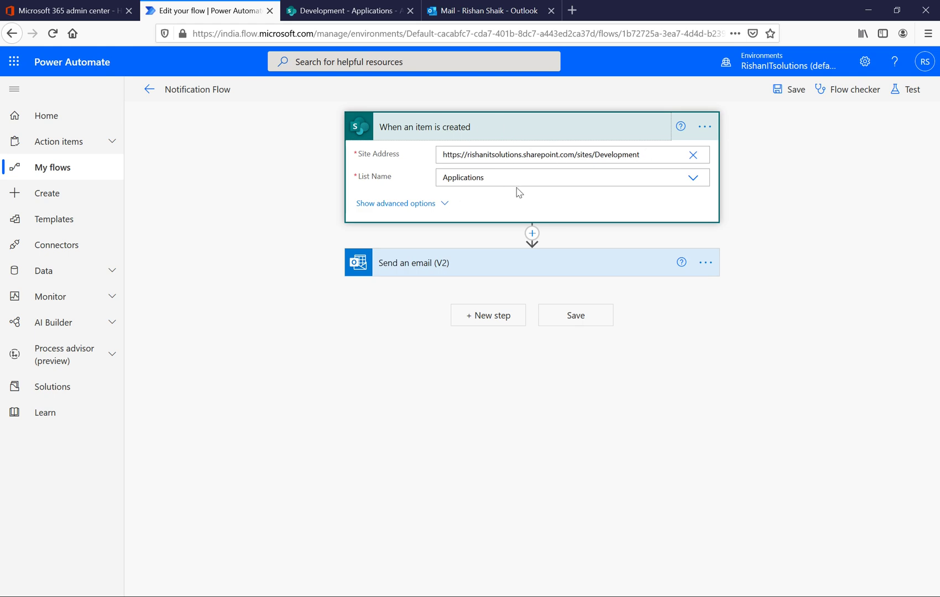
click(474, 262)
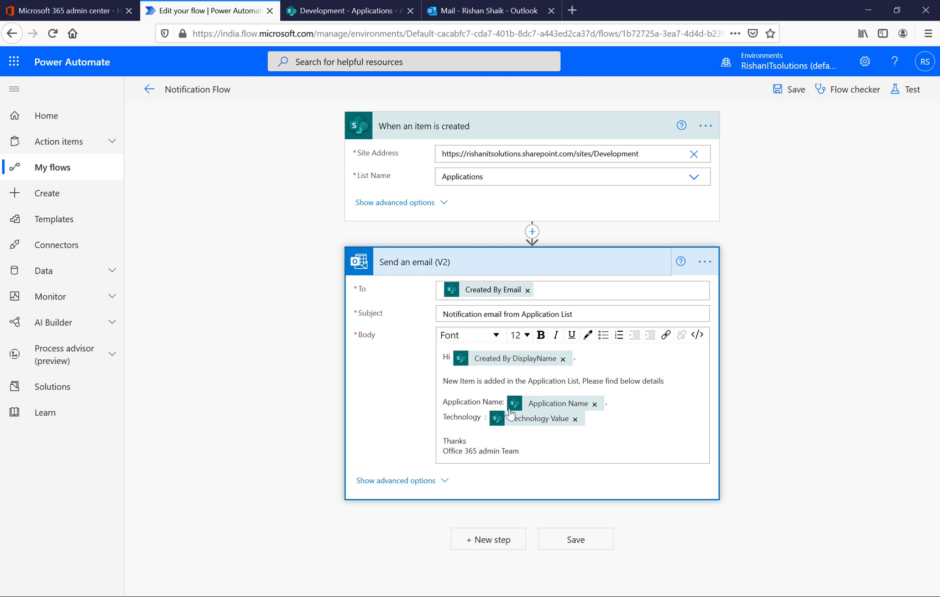
Add a "Modified by :" line with the Modified By DisplayName dynamic content below Technology in the email body, and save the flow.
click(600, 420)
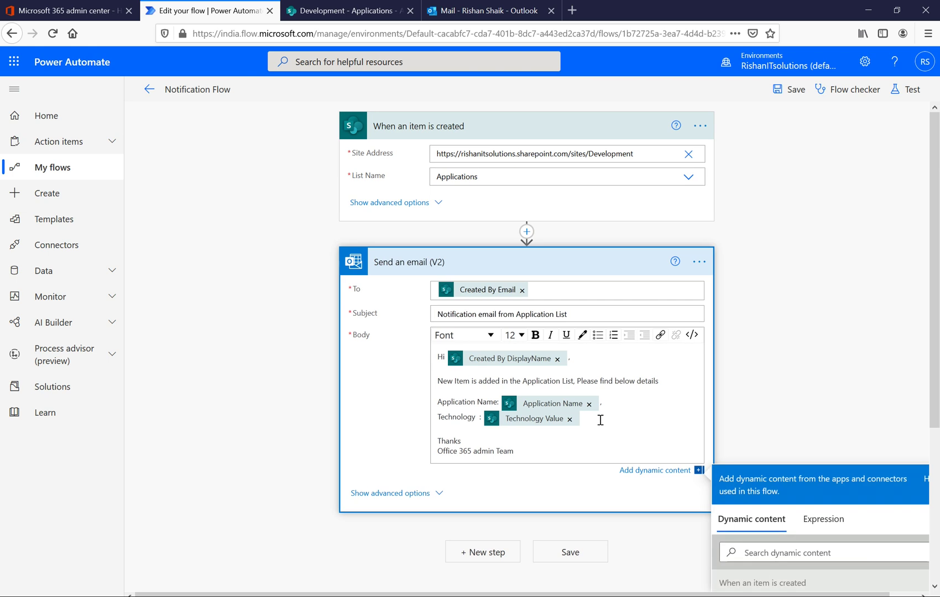
key(Return)
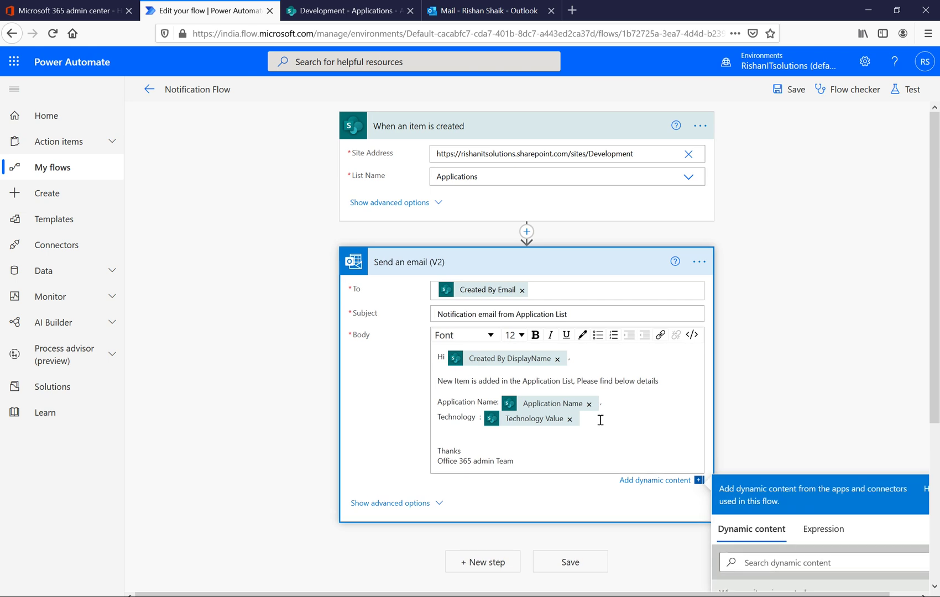
text(Modified by :)
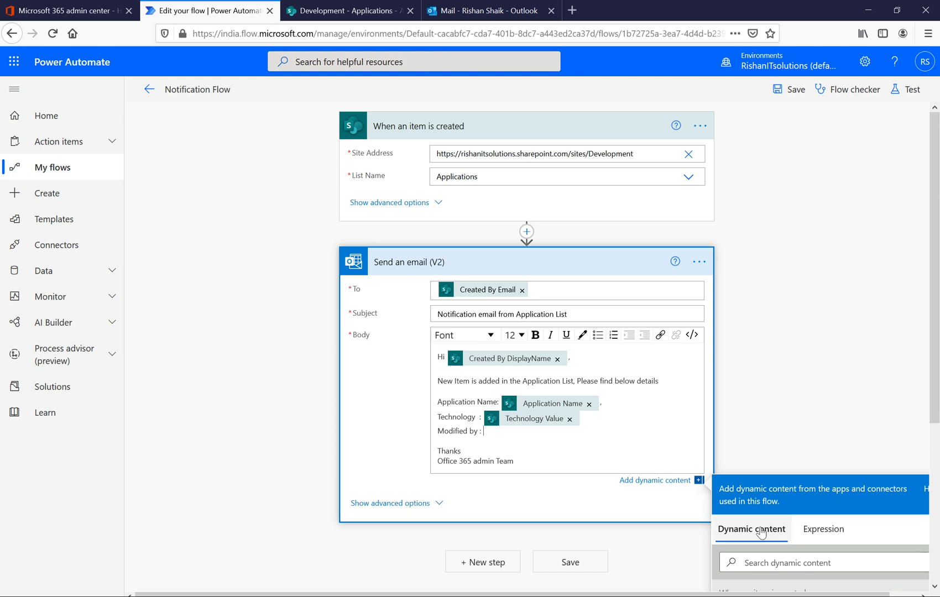
click(749, 562)
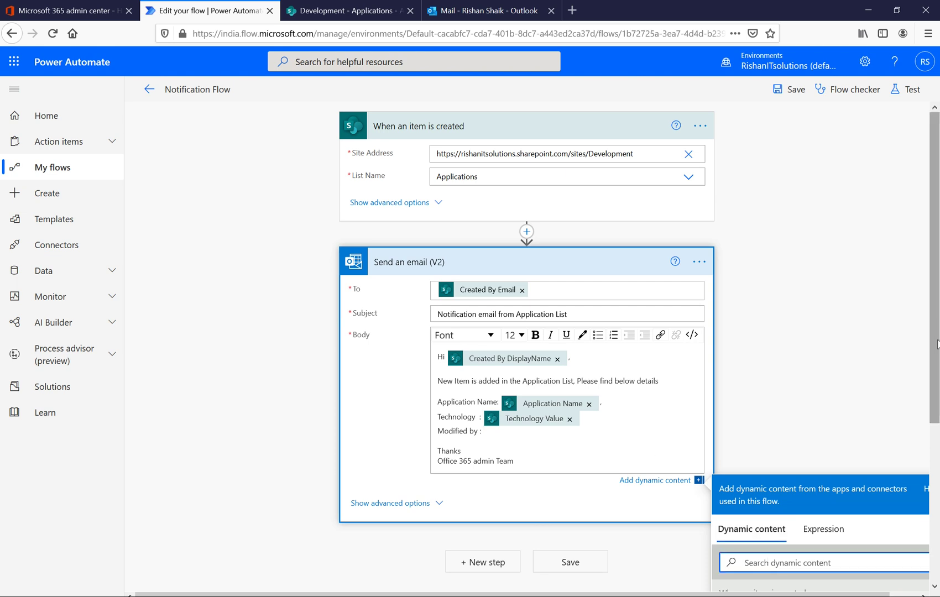
scroll(937, 343, down, 3)
text(modif)
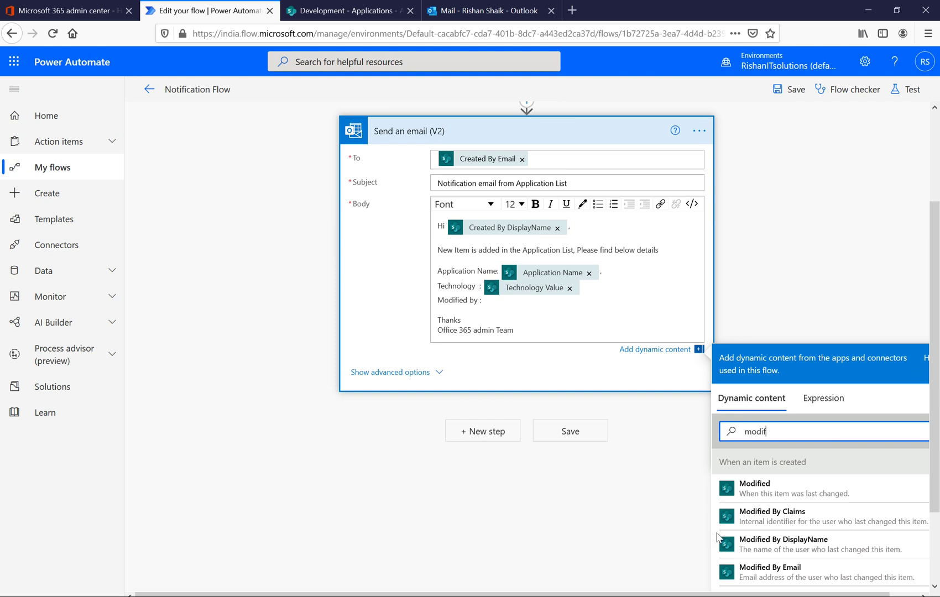
click(778, 541)
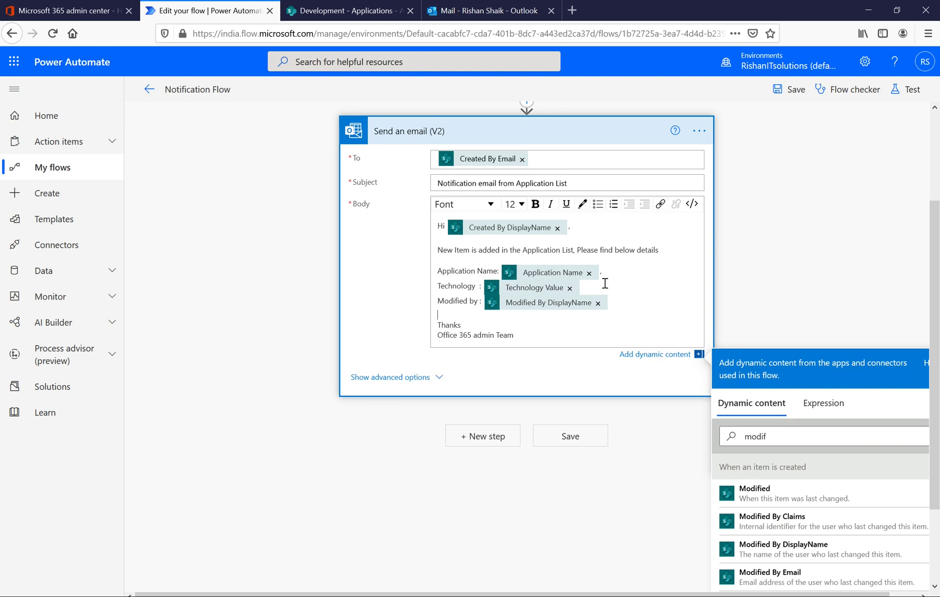
click(851, 301)
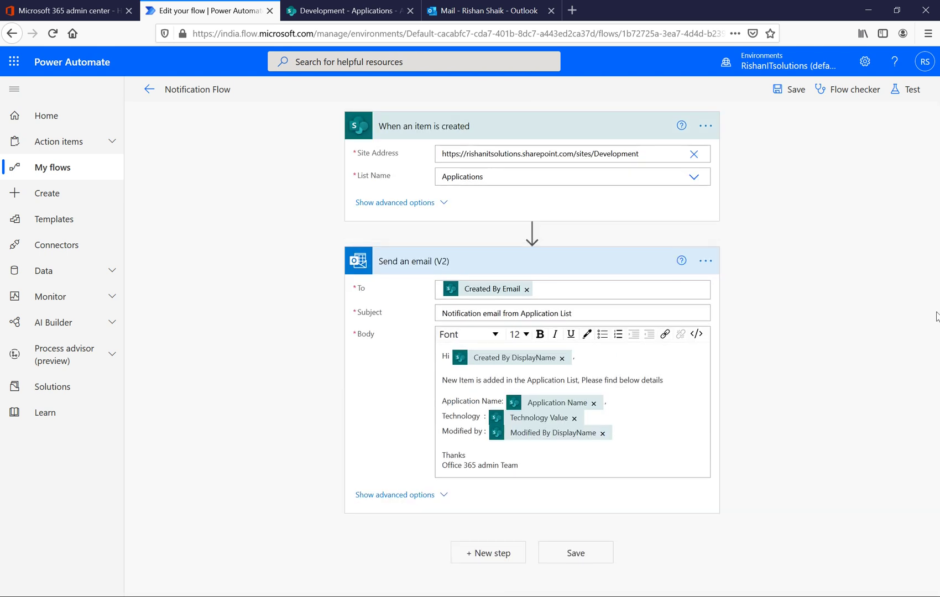
click(572, 554)
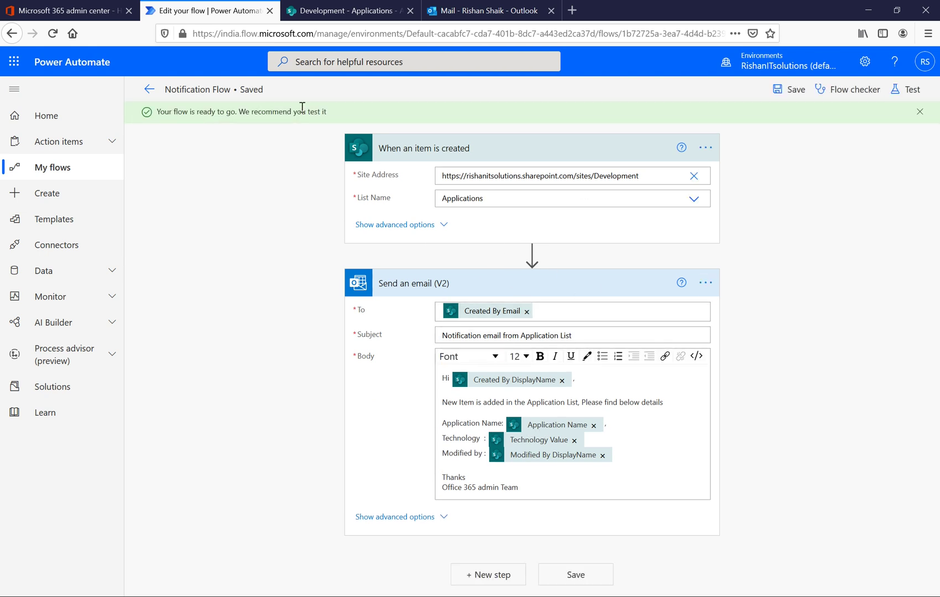
Switch to the SharePoint Applications list and reload it, skipping the account protection setup for now.
click(359, 11)
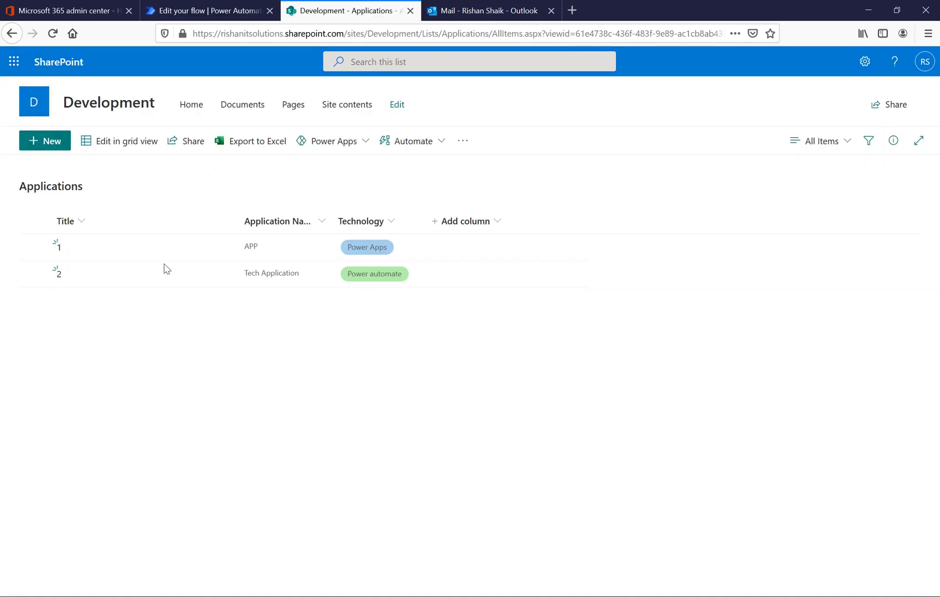
click(56, 141)
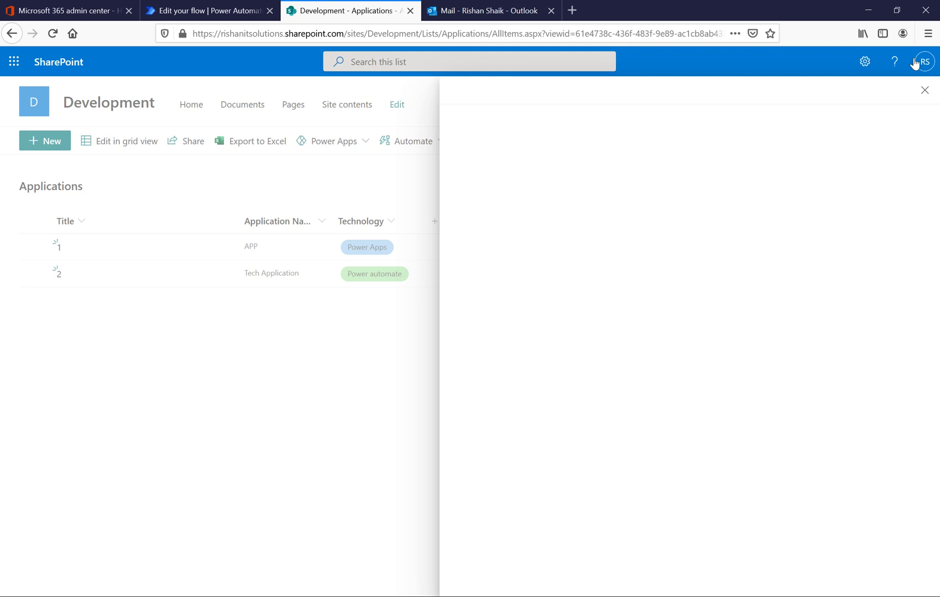
click(928, 93)
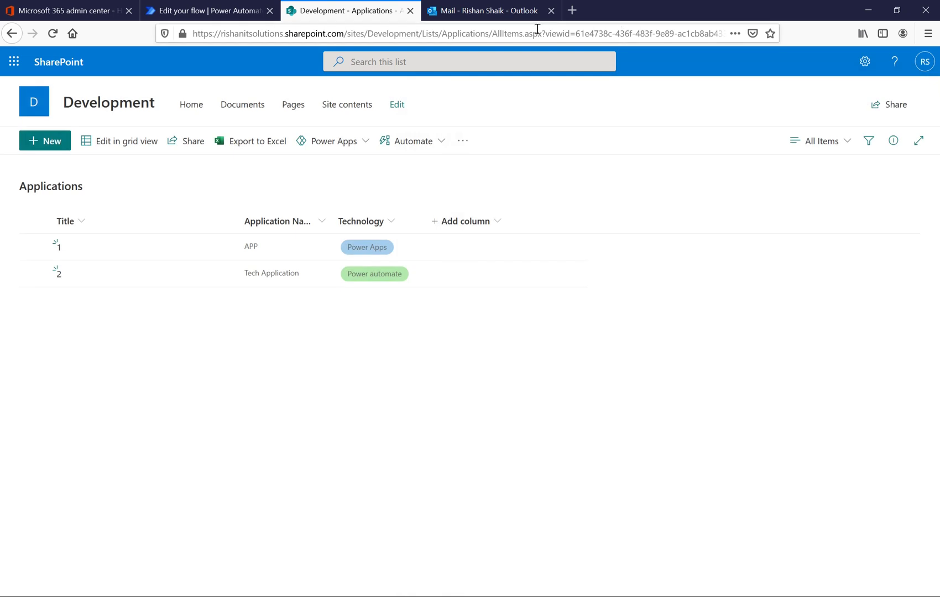
click(537, 28)
key(Return)
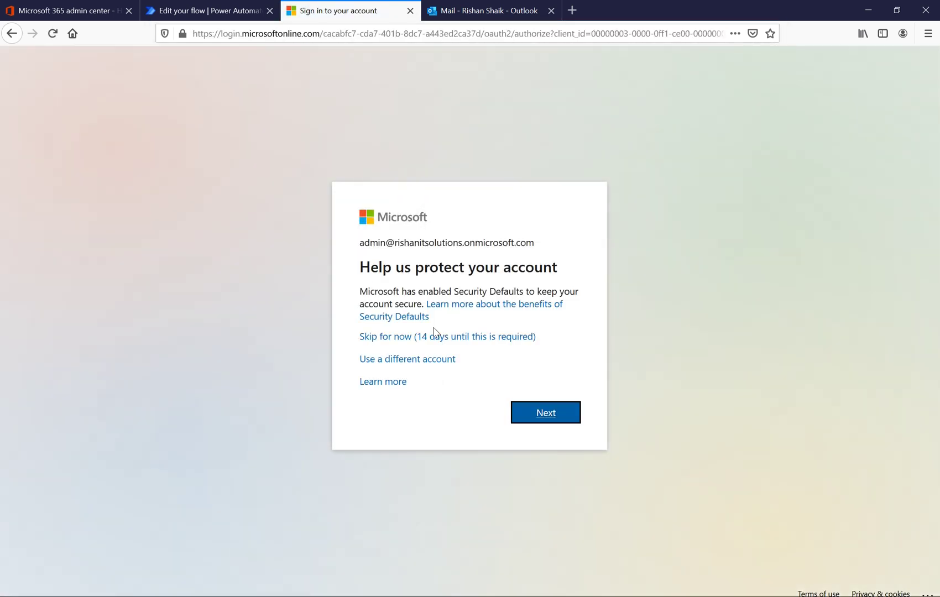
click(435, 338)
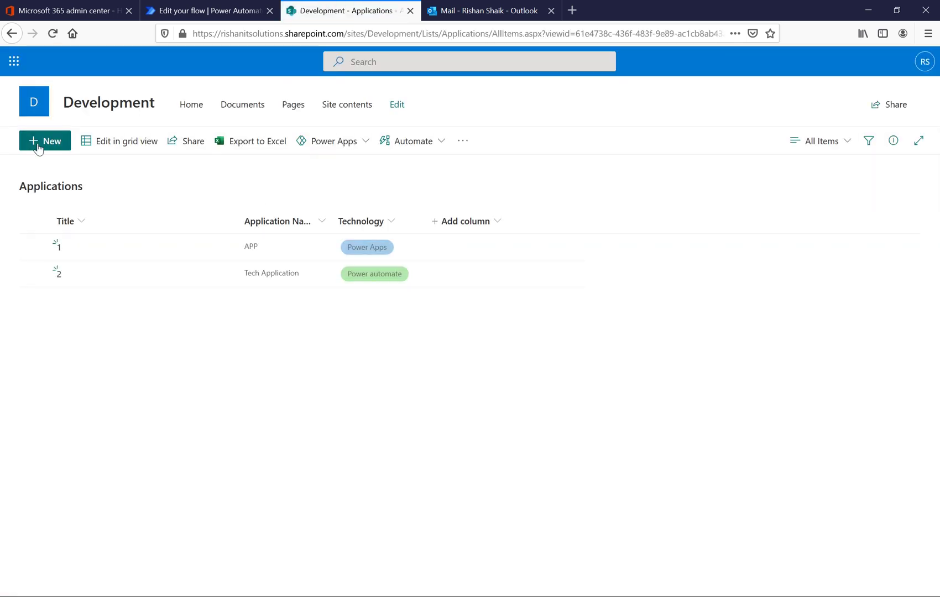
Create an Applications list item with title 3, application name "Welcome app" and technology Power Apps.
click(38, 145)
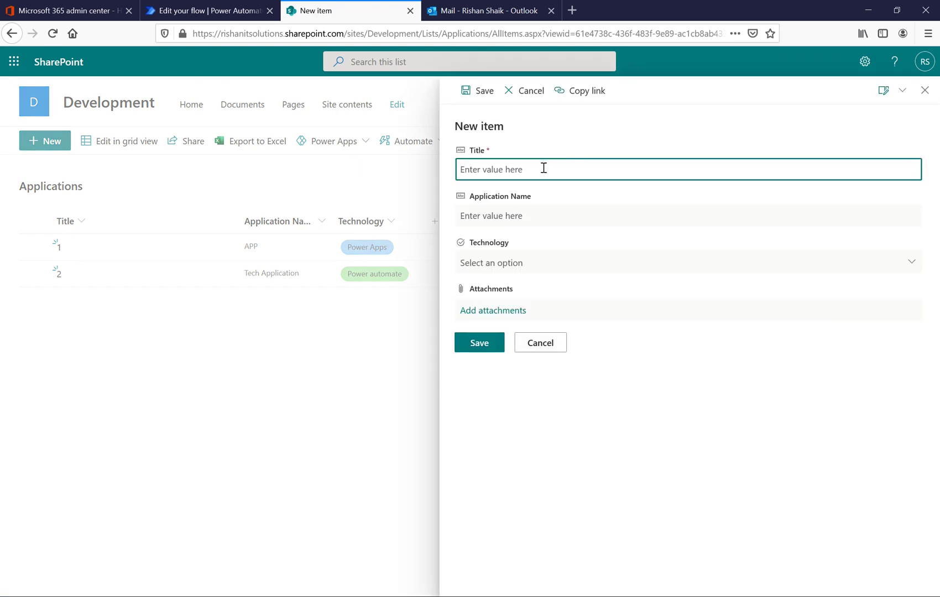
text(3)
click(528, 209)
text(Welcome app)
click(522, 264)
click(498, 313)
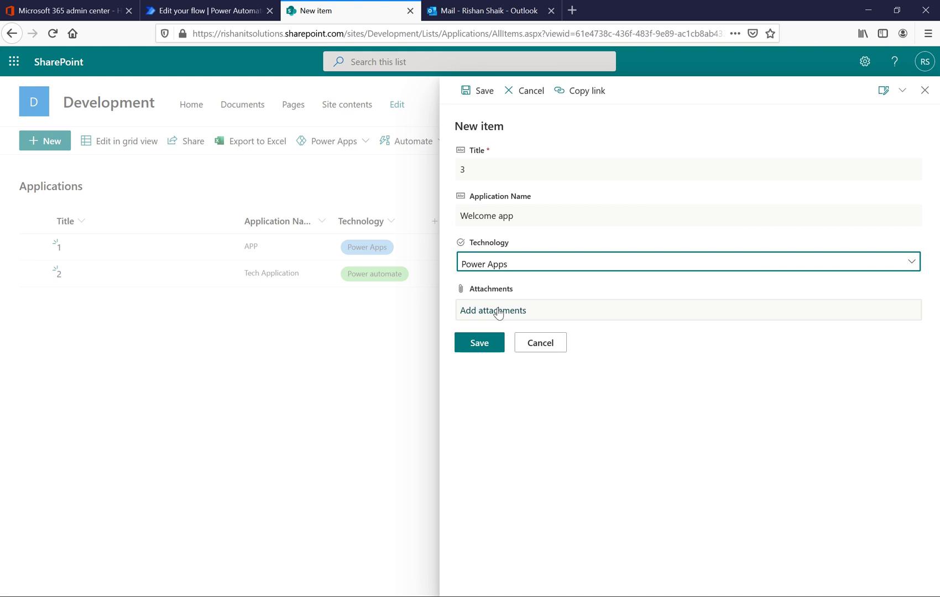
click(493, 343)
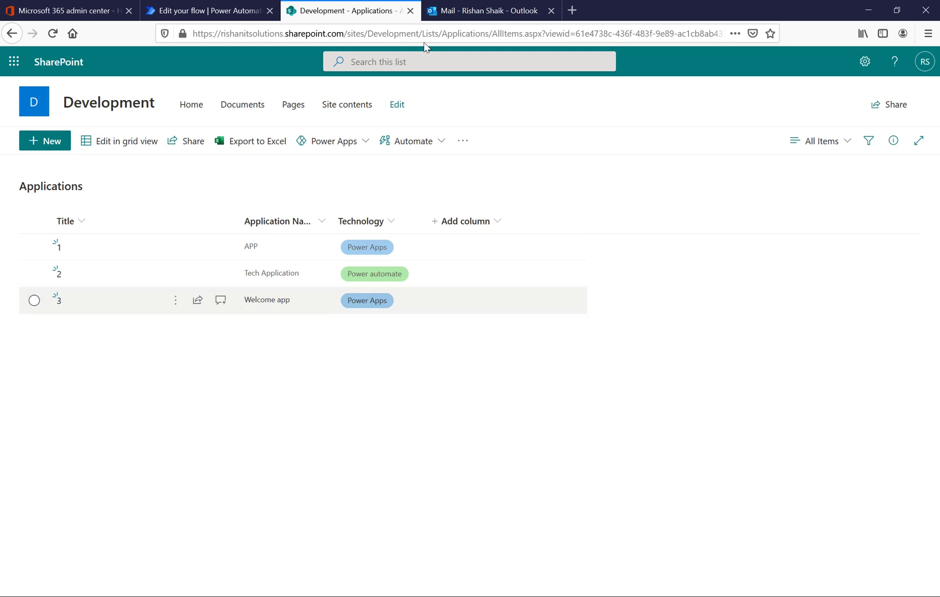
Check the Outlook inbox for the notification, then open the Notification Flow's details in Power Automate and refresh its run history.
click(476, 14)
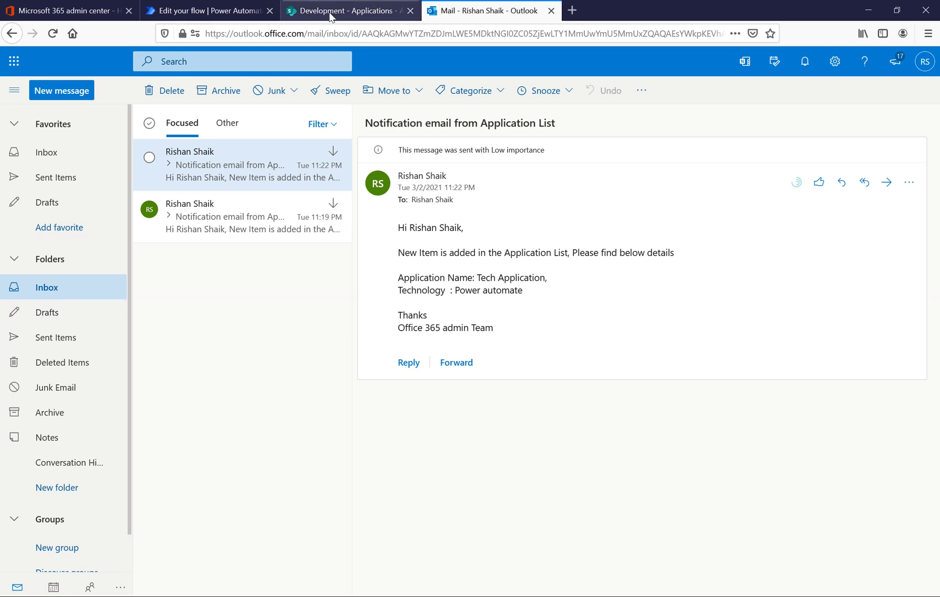
click(200, 13)
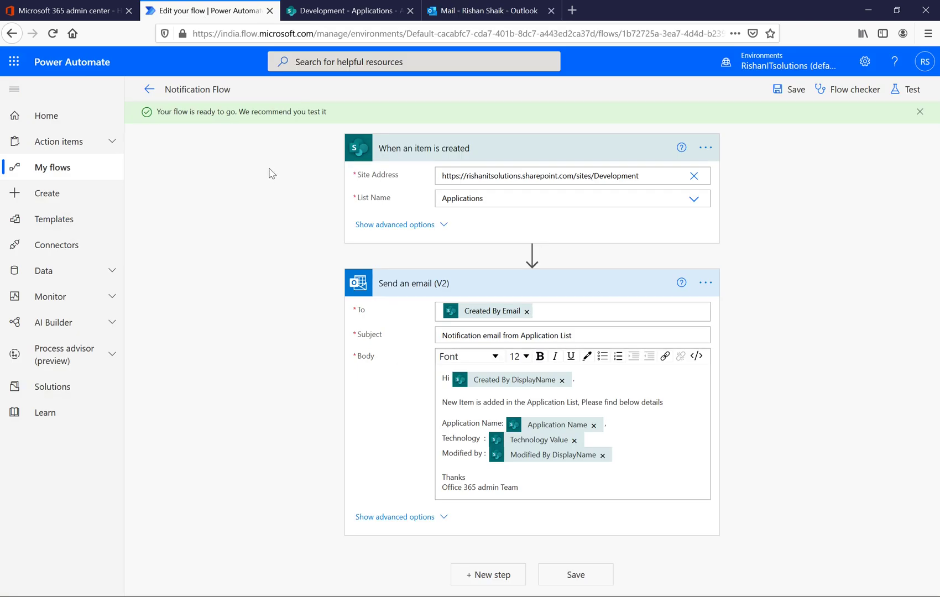
click(67, 169)
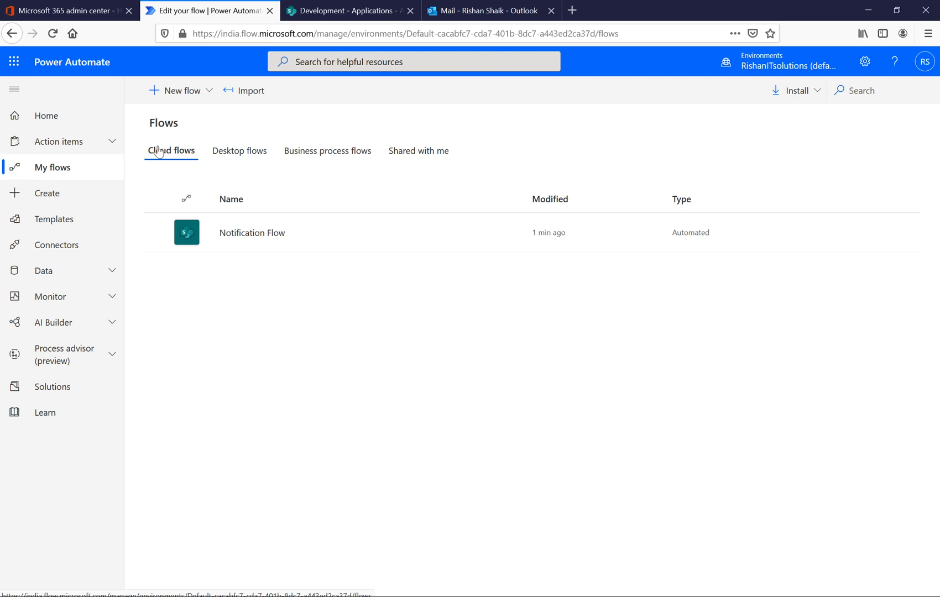
click(255, 232)
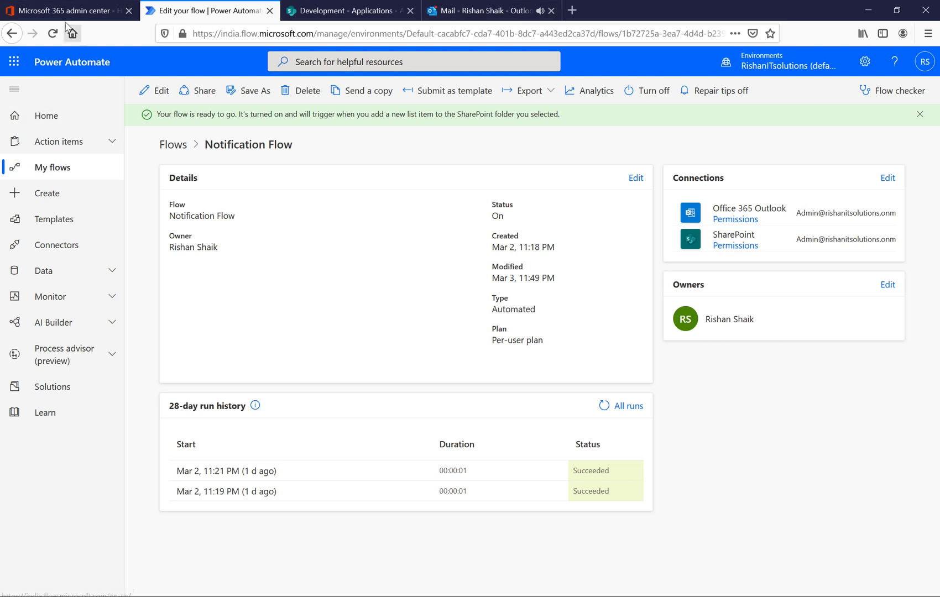
click(53, 34)
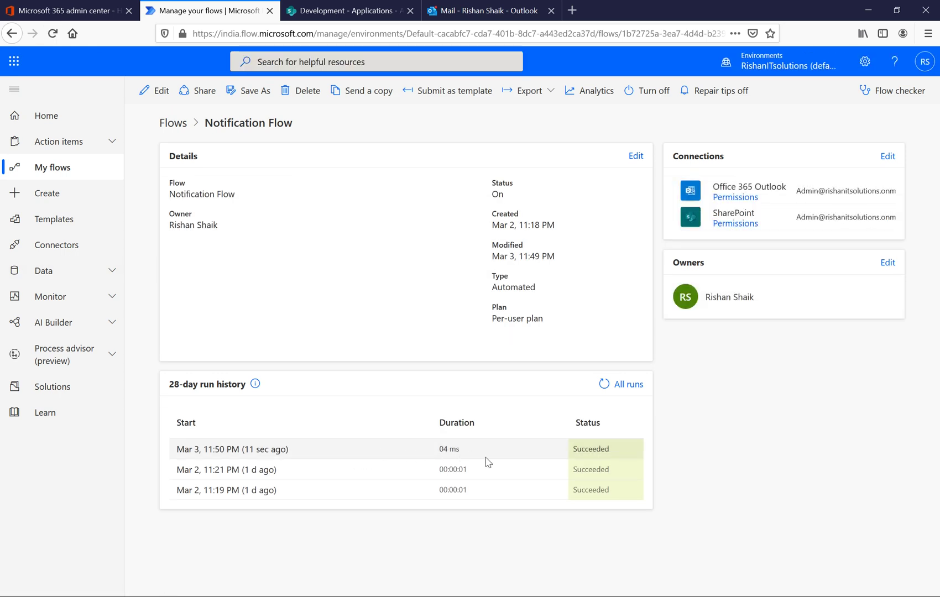
Open the newest notification email in Outlook and compare its Modified by line with the previous notification.
click(477, 11)
click(241, 169)
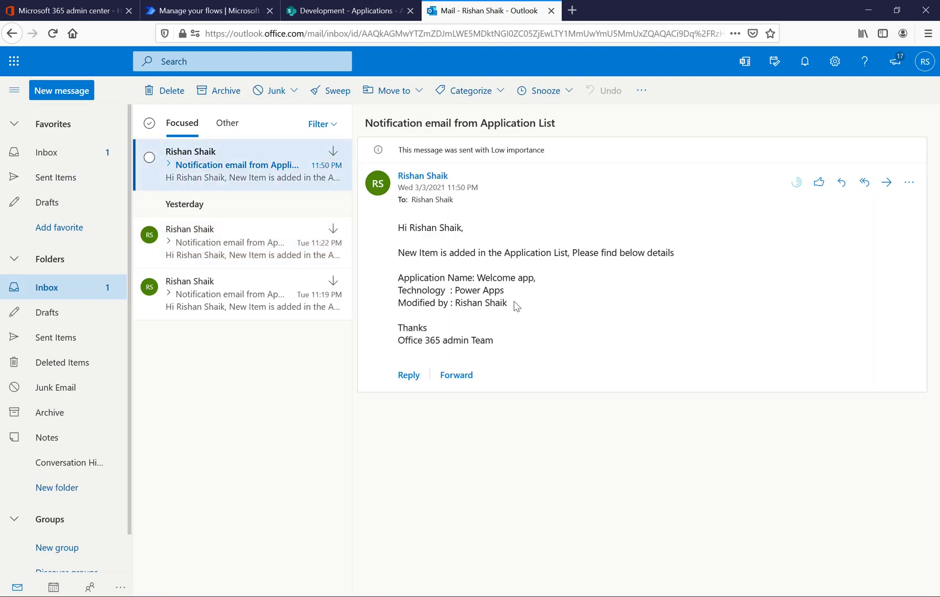
drag(507, 303, 415, 307)
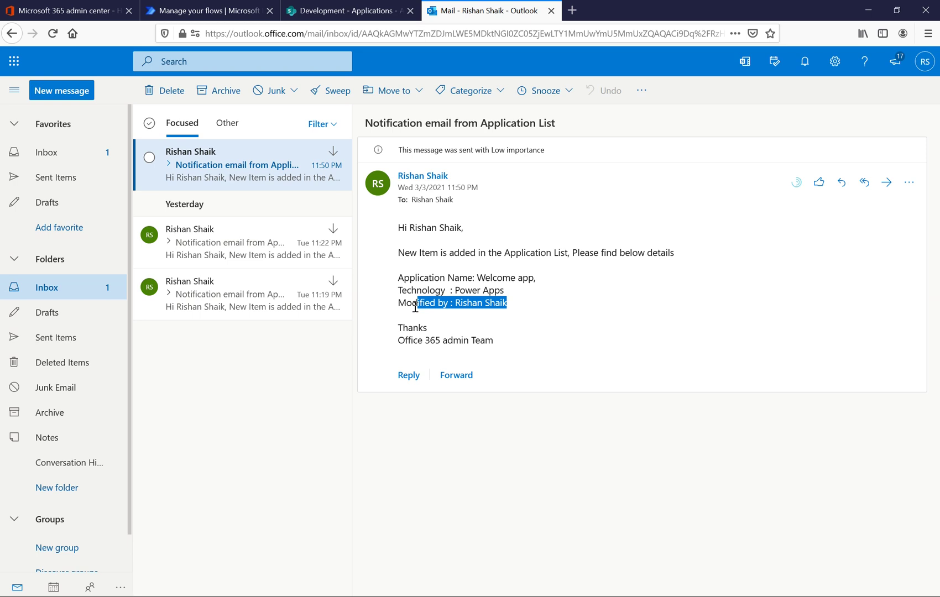
click(524, 305)
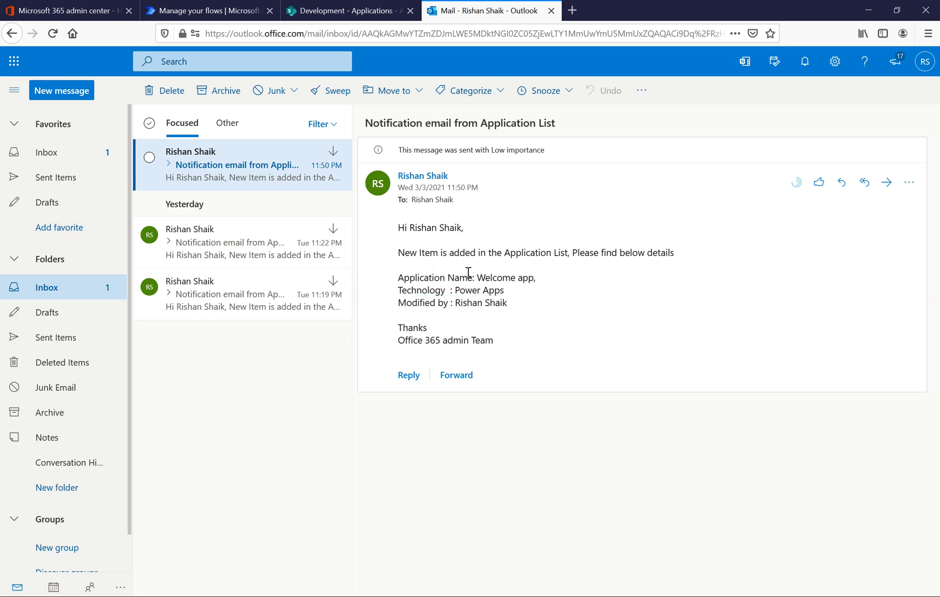
click(216, 252)
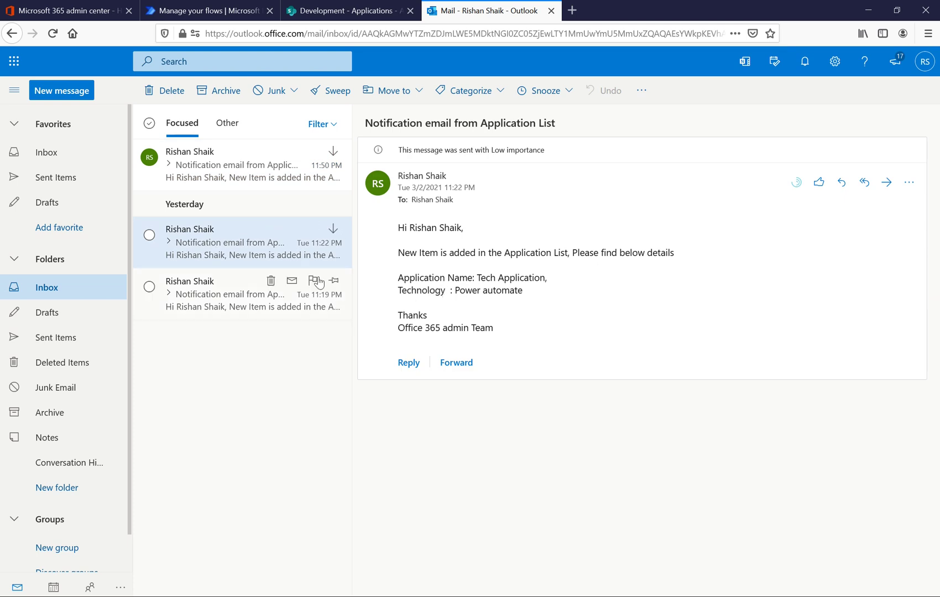
click(220, 184)
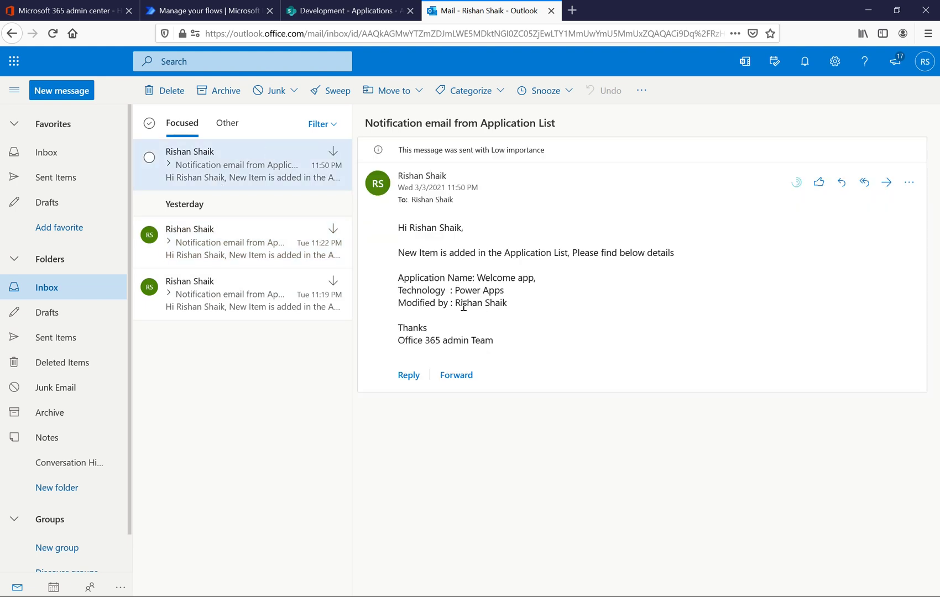
Switch to Power Automate and open the Notification Flow's latest run to examine its trigger and email action.
click(209, 9)
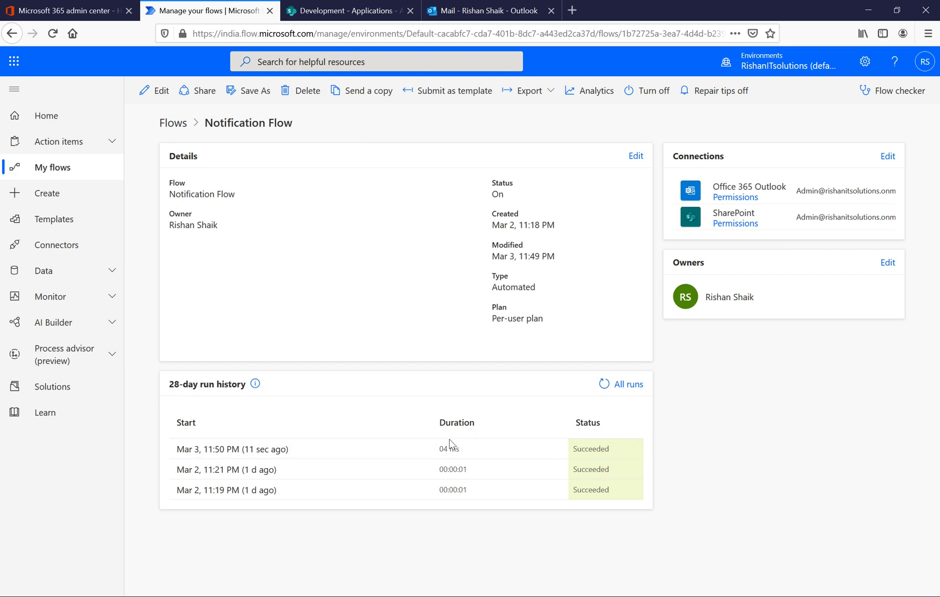
click(251, 450)
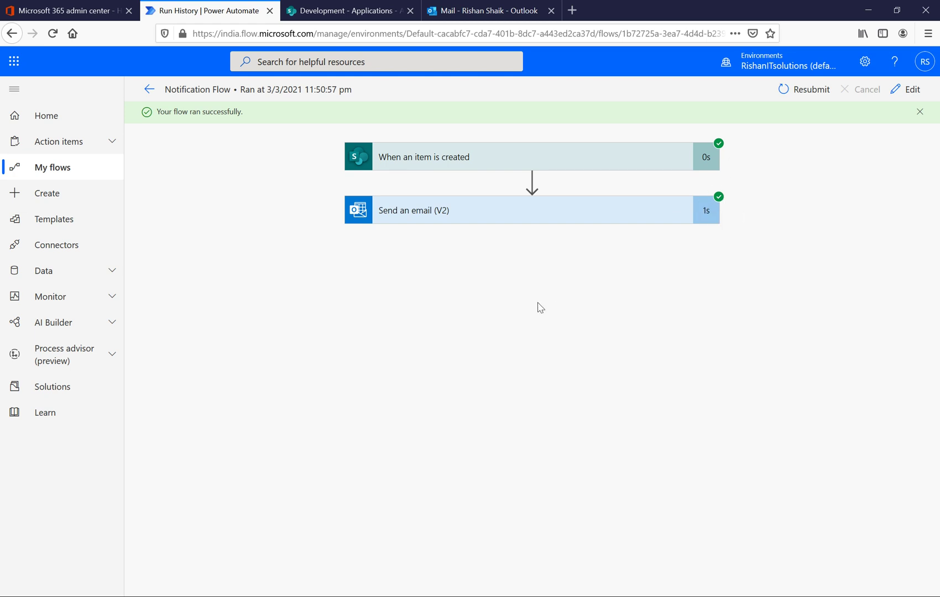
View the topic slide briefly and return to the list of cloud flows in Power Automate.
key(alt+Tab)
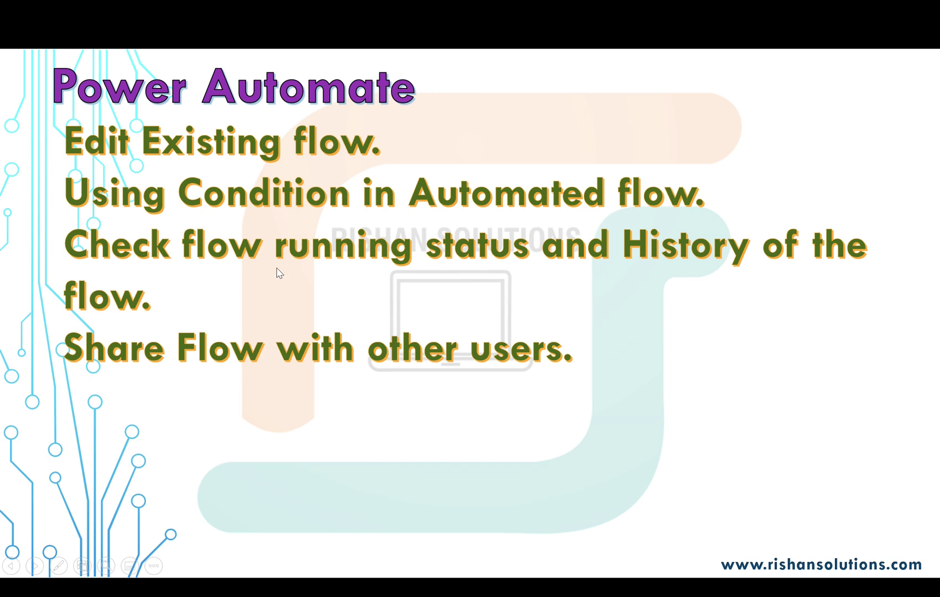
key(alt+Tab)
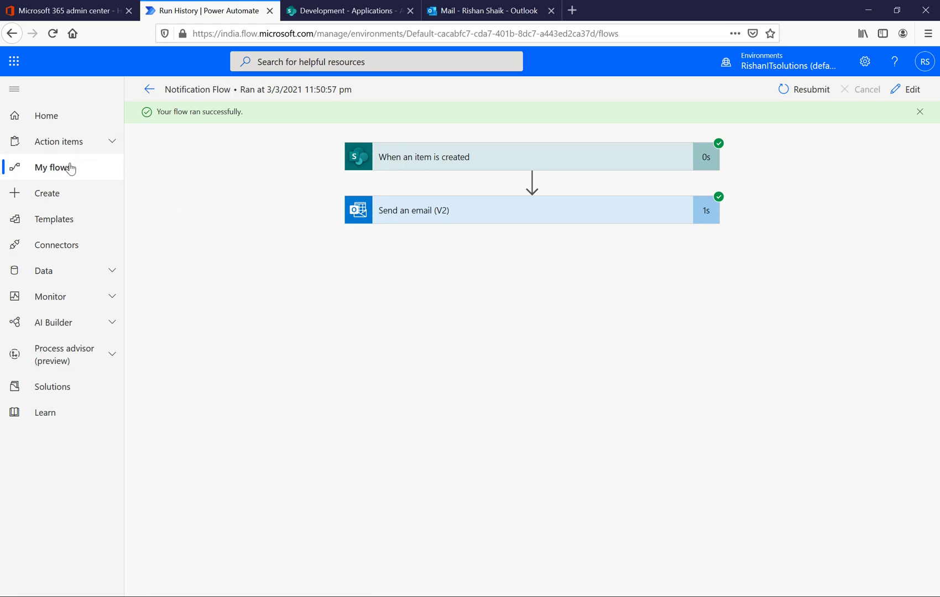
click(70, 170)
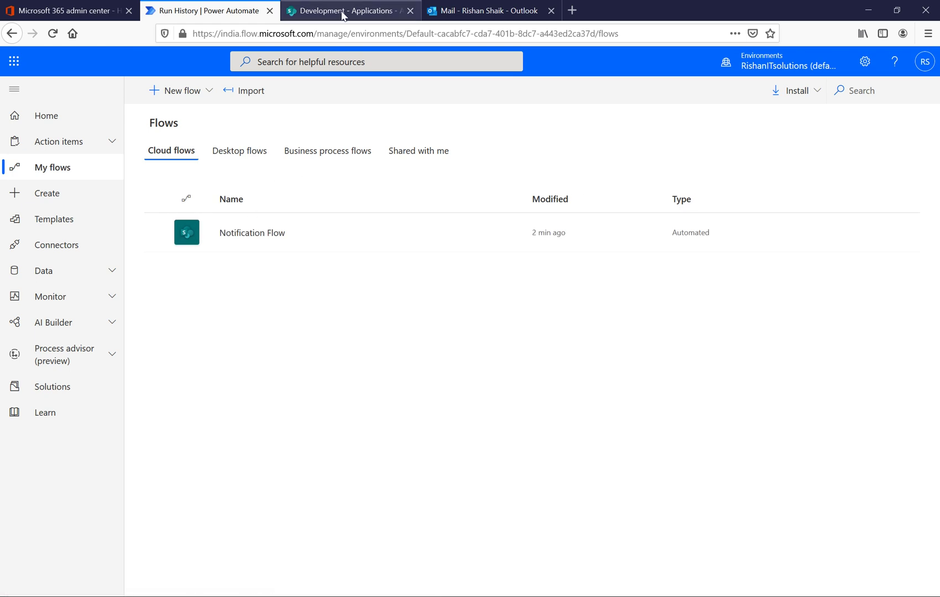
Switch to the SharePoint Applications list and start a new Choice column named Send email.
click(343, 15)
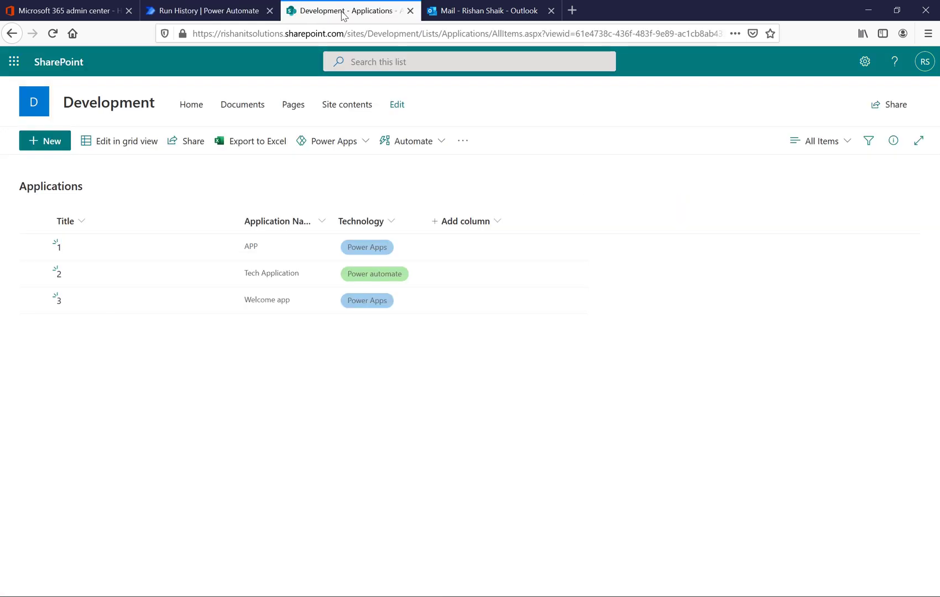
click(492, 231)
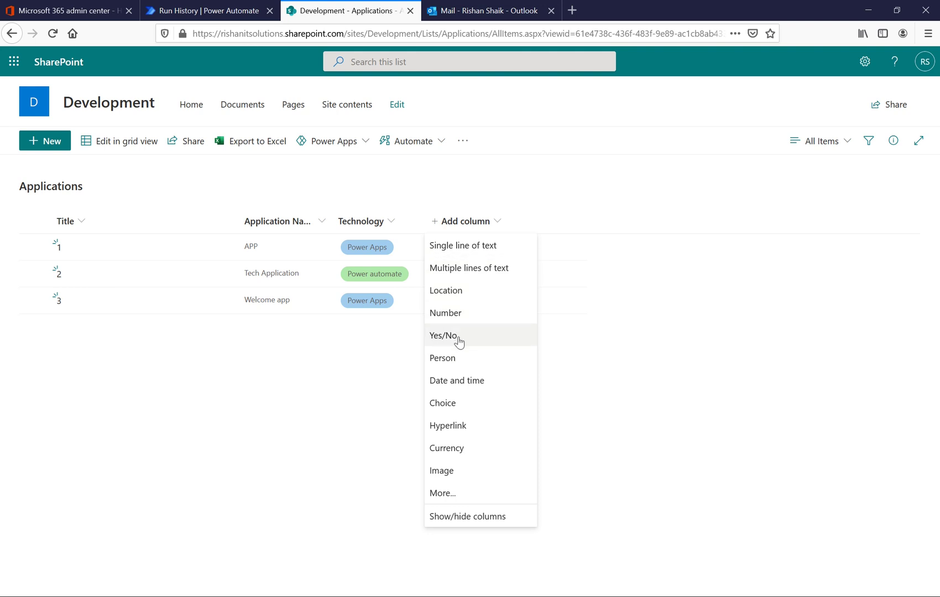
click(463, 404)
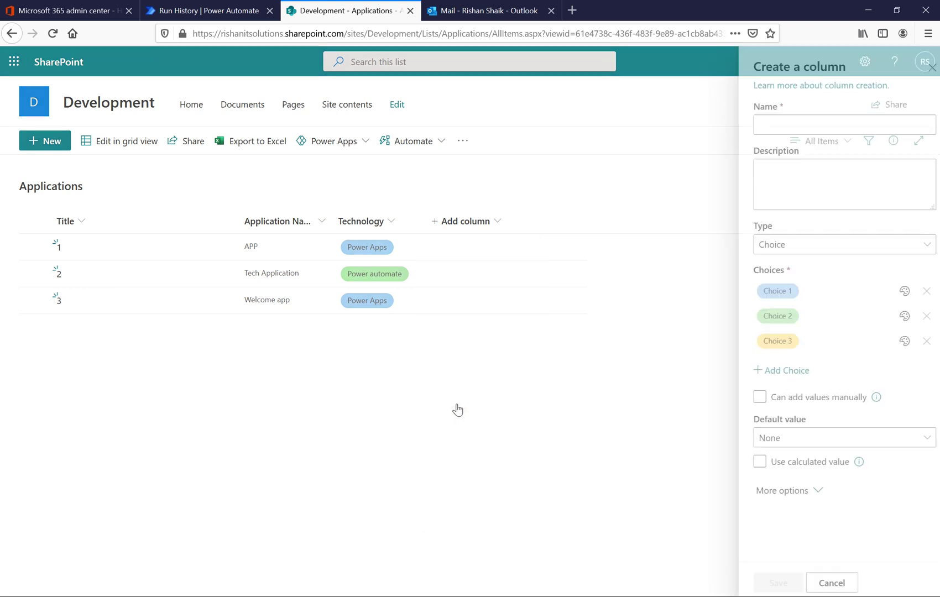
text(Send email)
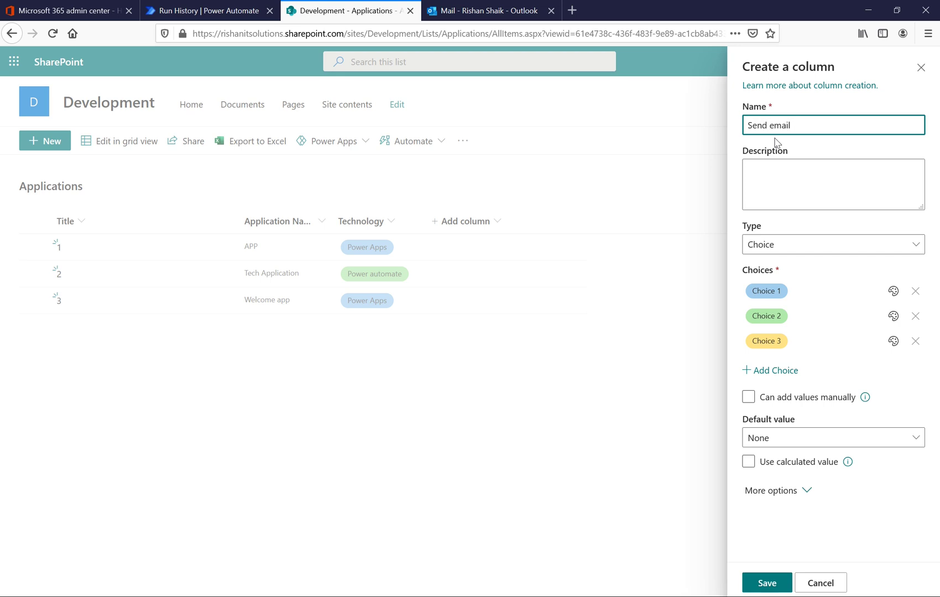
Rename the Send email column's first two choices to Yes and No, and save the column.
click(770, 290)
text(Ye)
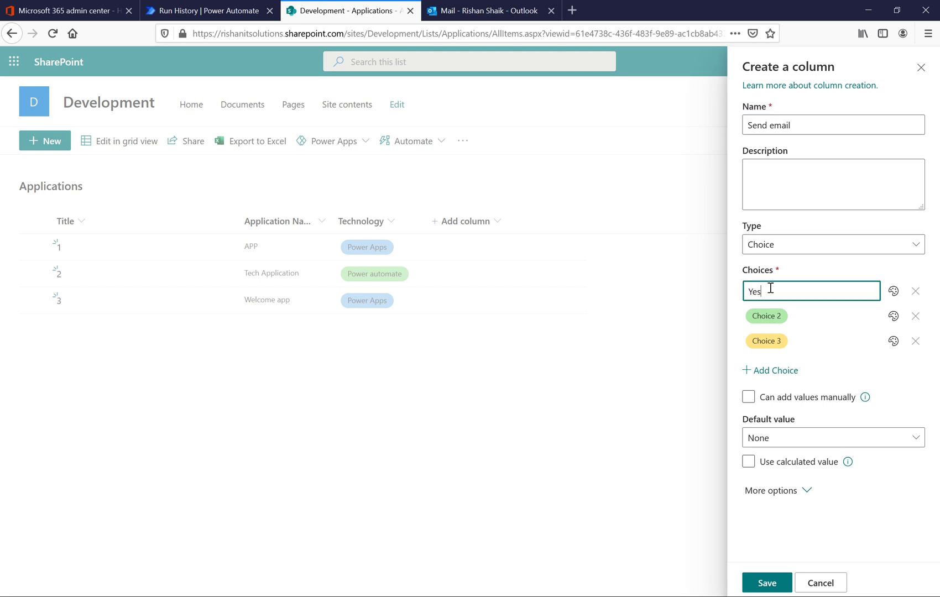
text(s)
click(771, 316)
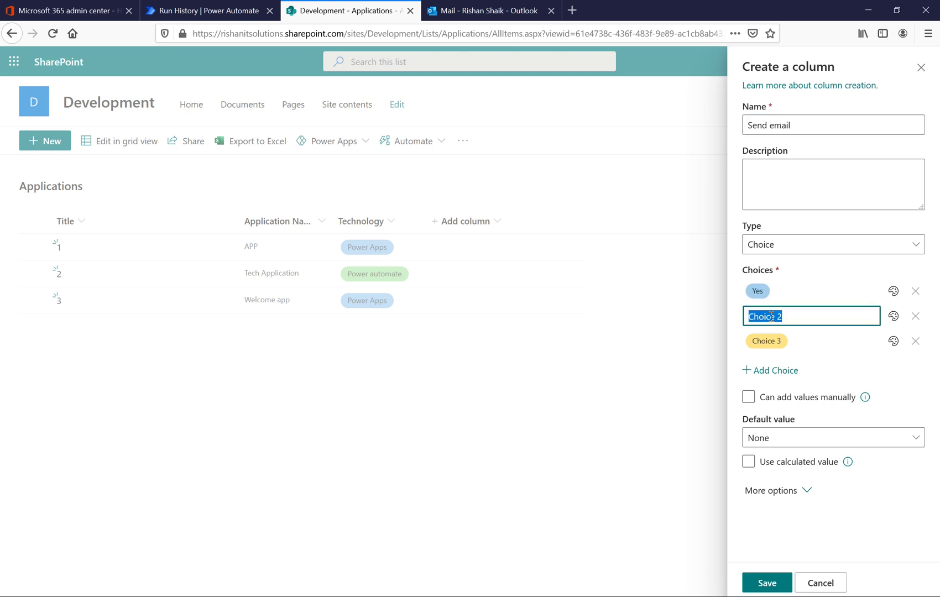
text(No)
click(767, 585)
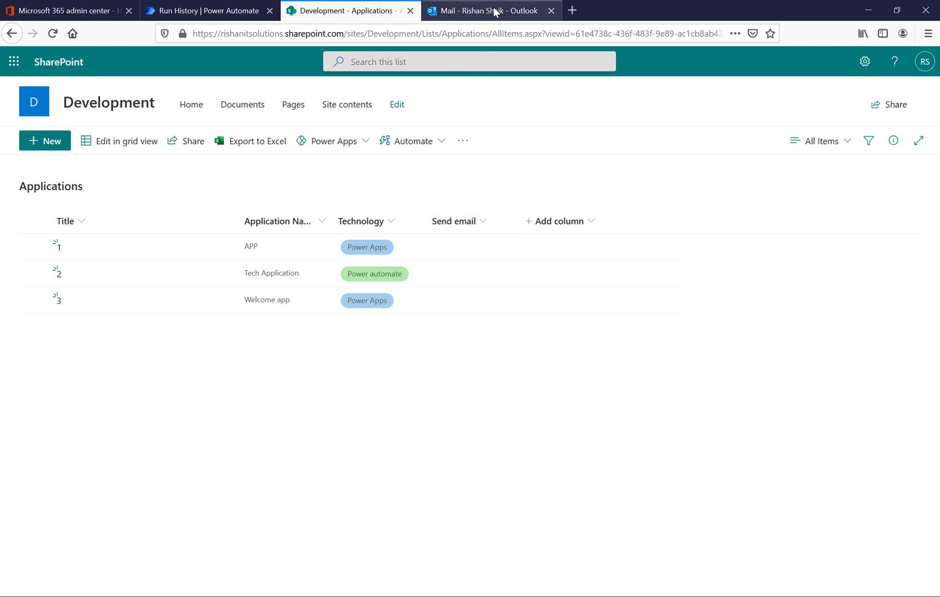
Switch to Power Automate, open the Notification Flow for editing, and insert a Condition between the trigger and the email action.
click(202, 7)
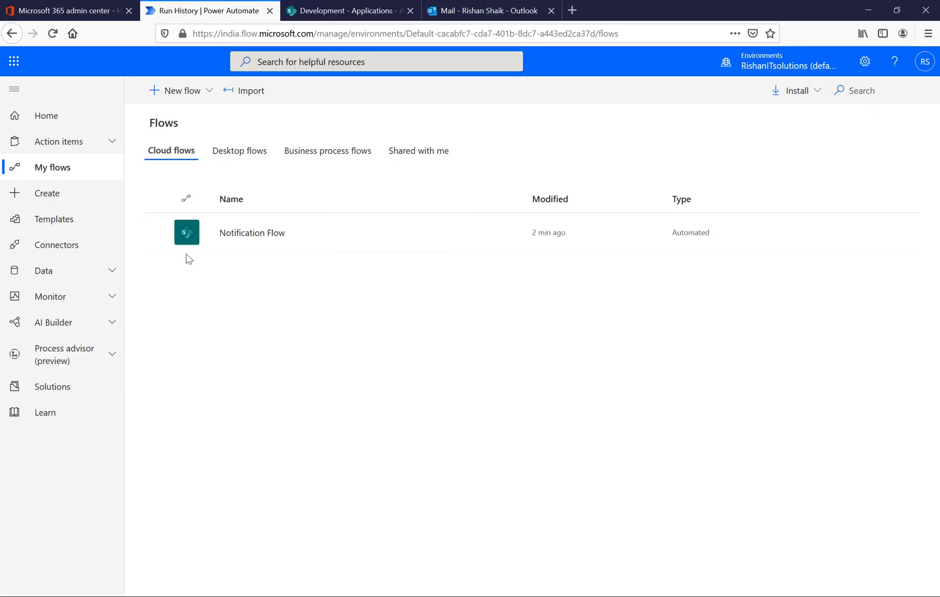
click(166, 227)
click(233, 92)
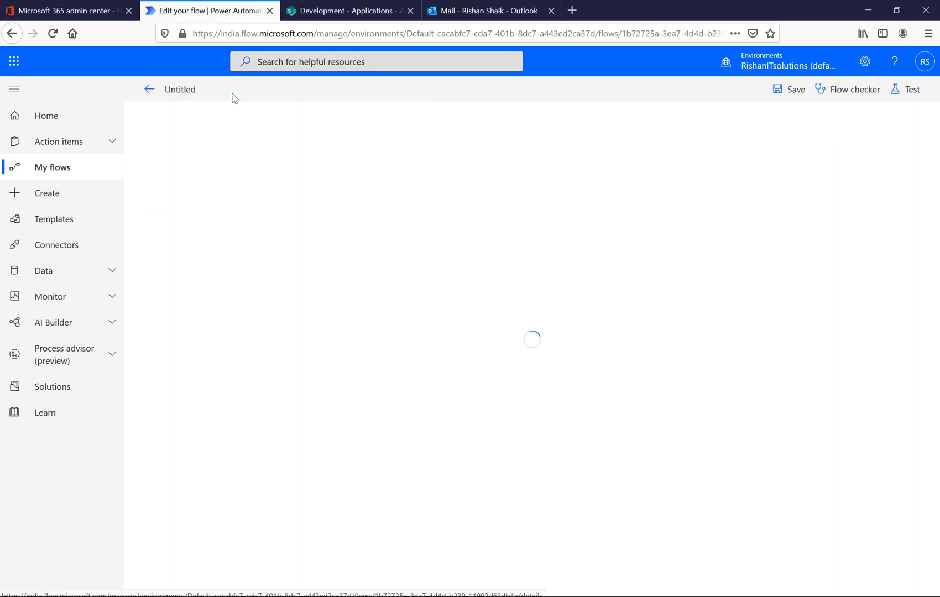
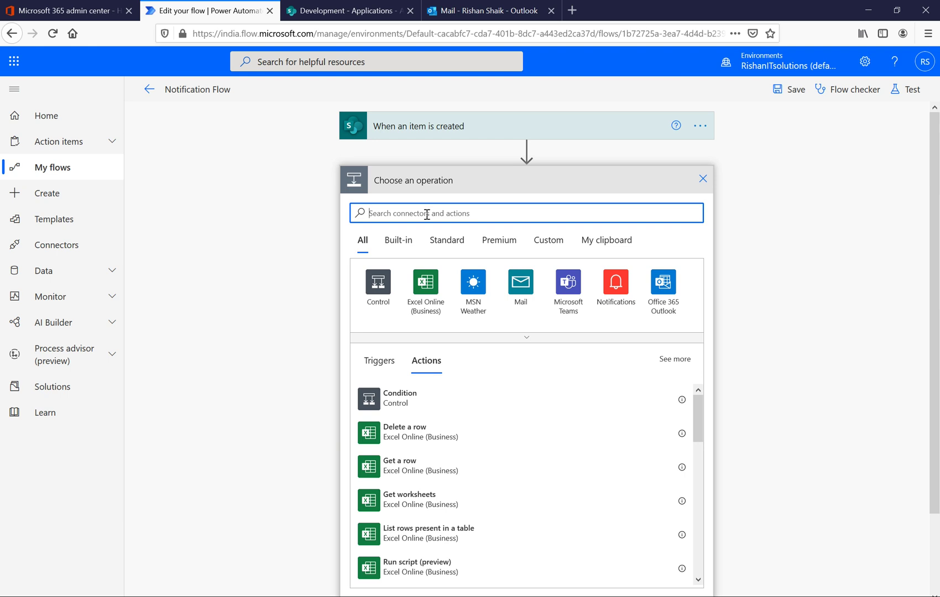
text(Condi)
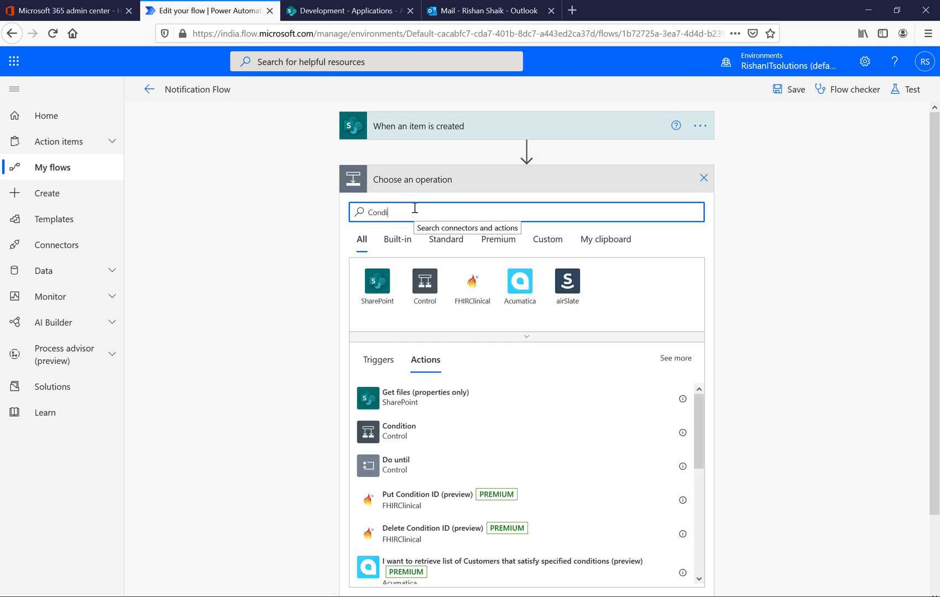
click(402, 437)
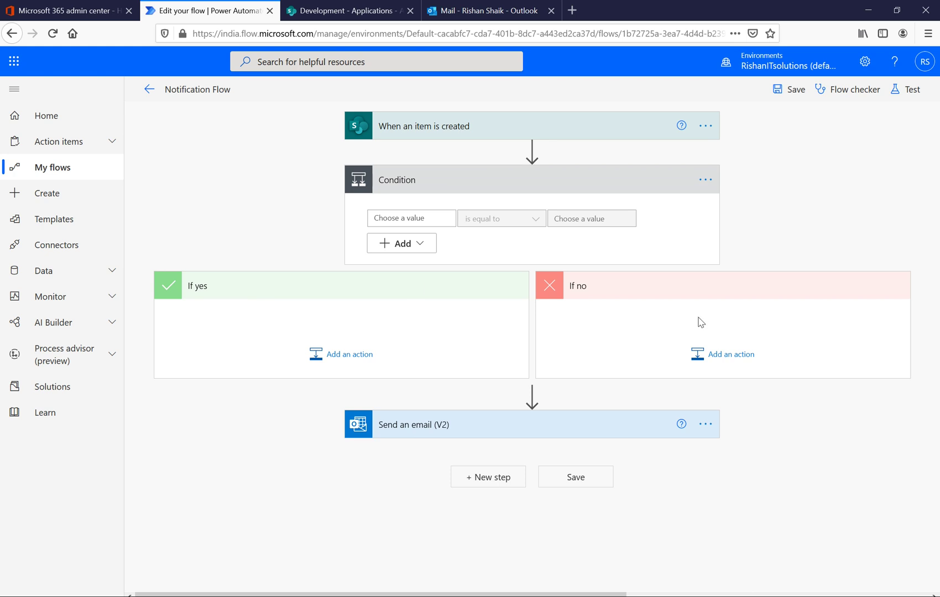
Set the condition to check that the dynamic content Send email Value is equal to Yes.
click(443, 220)
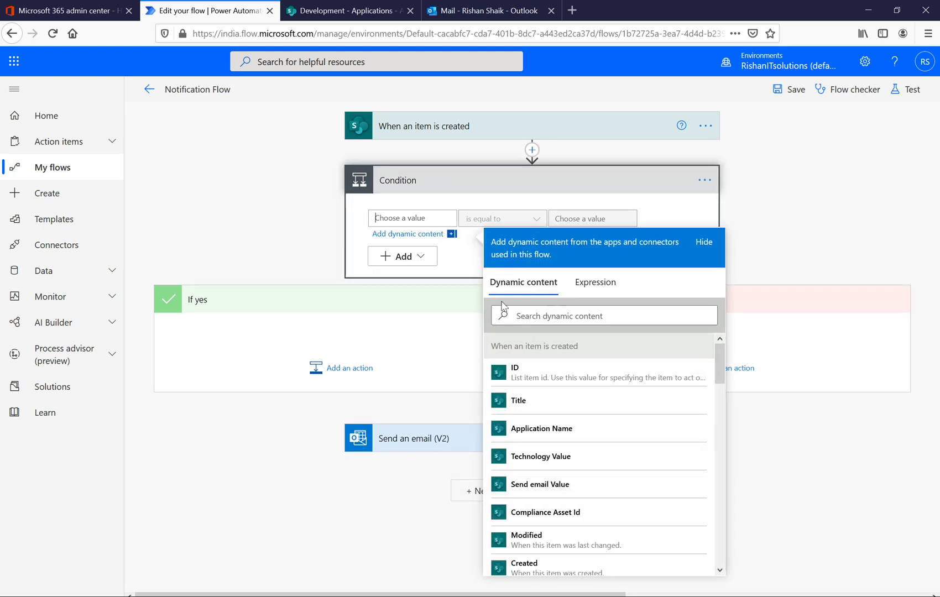
click(528, 316)
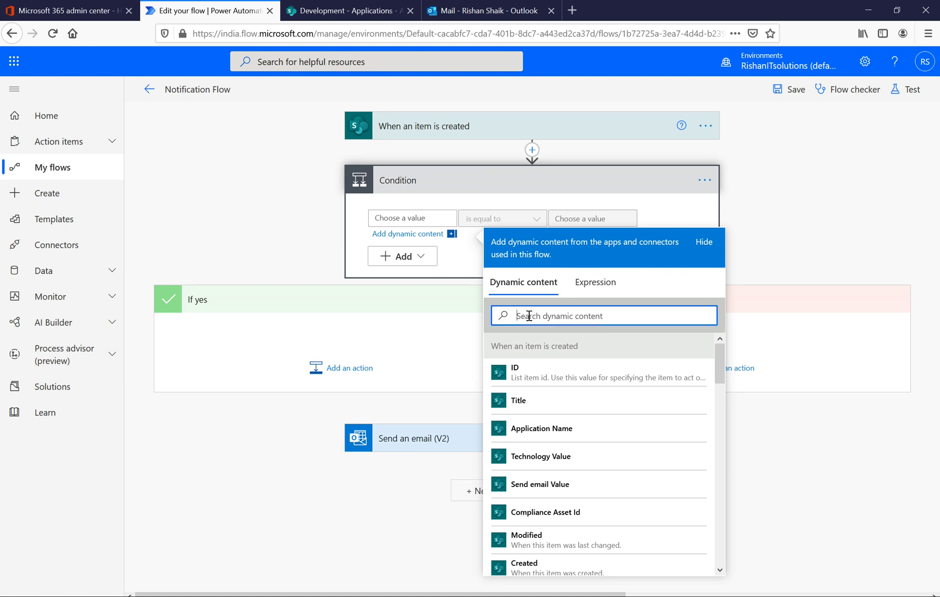
text(Send)
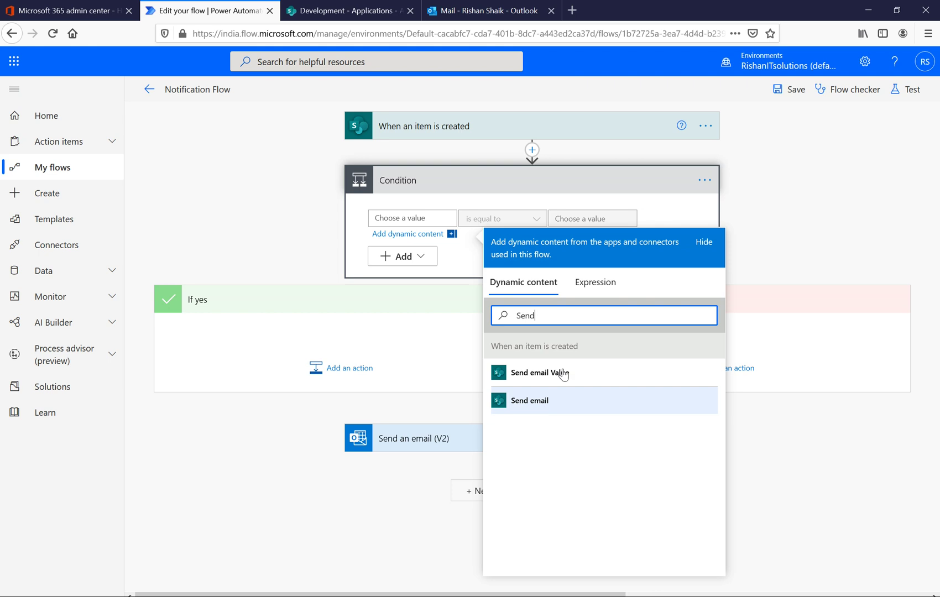
click(551, 374)
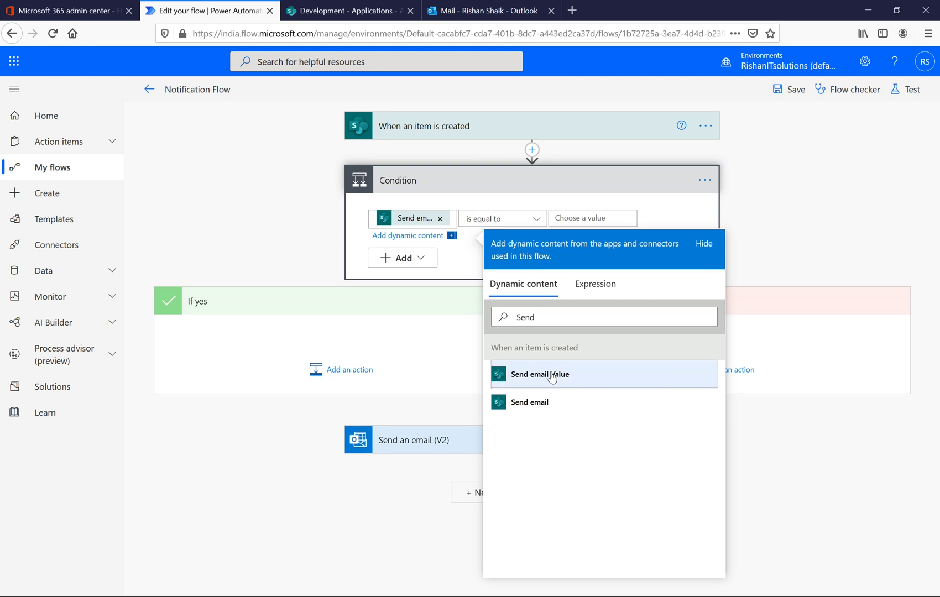
click(588, 219)
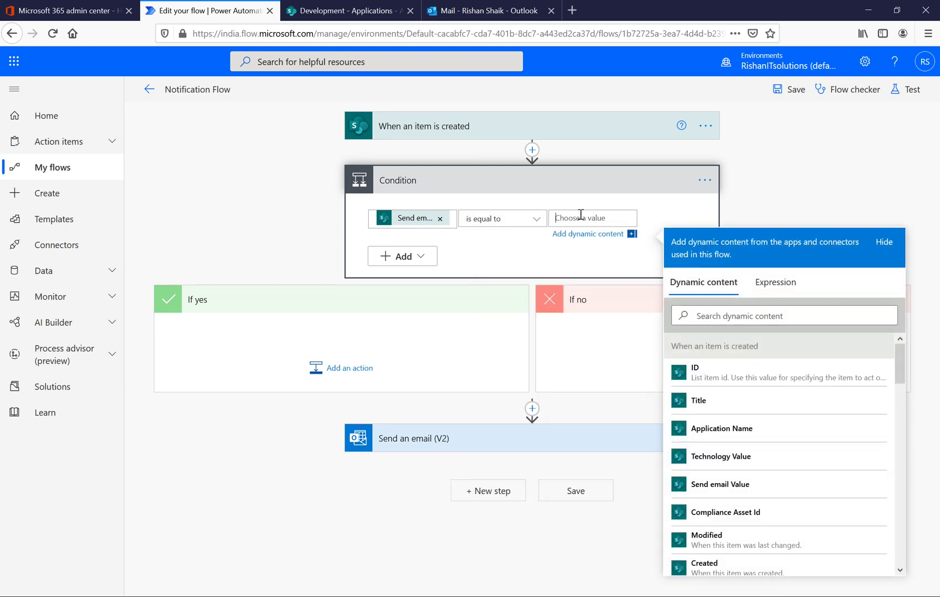
text(Yes)
click(536, 263)
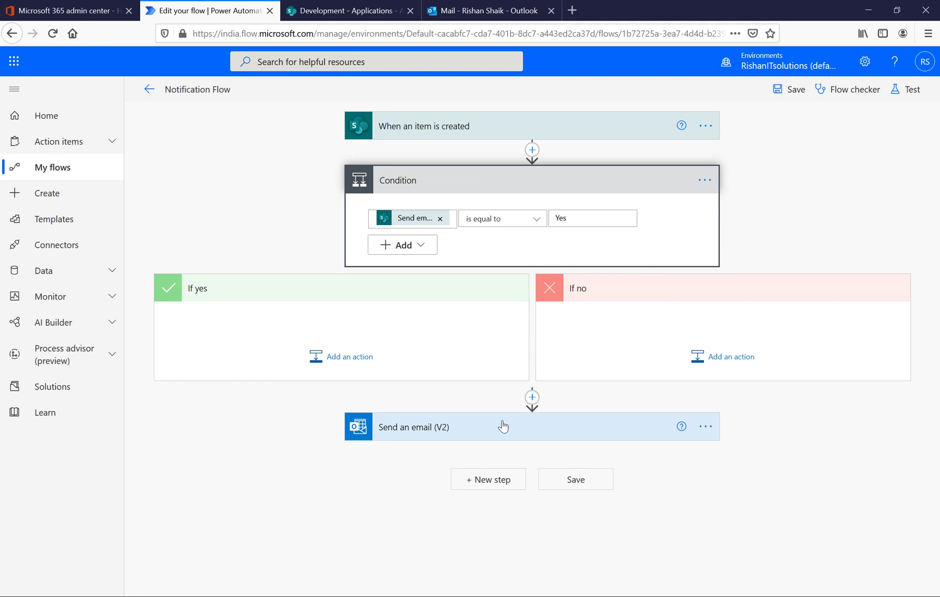
Move the Send an email (V2) action into the If yes branch and save the flow.
drag(497, 430, 349, 339)
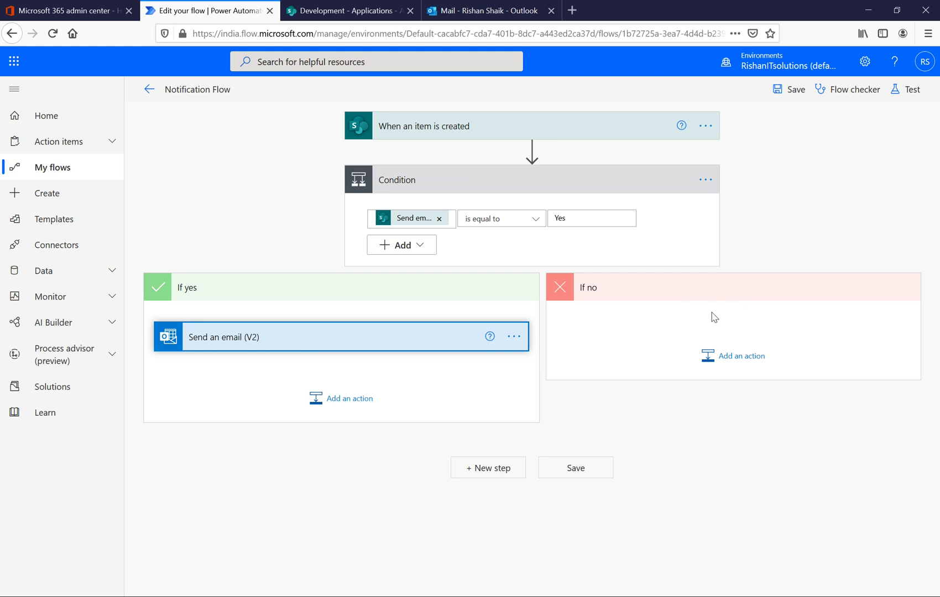
click(731, 356)
click(599, 468)
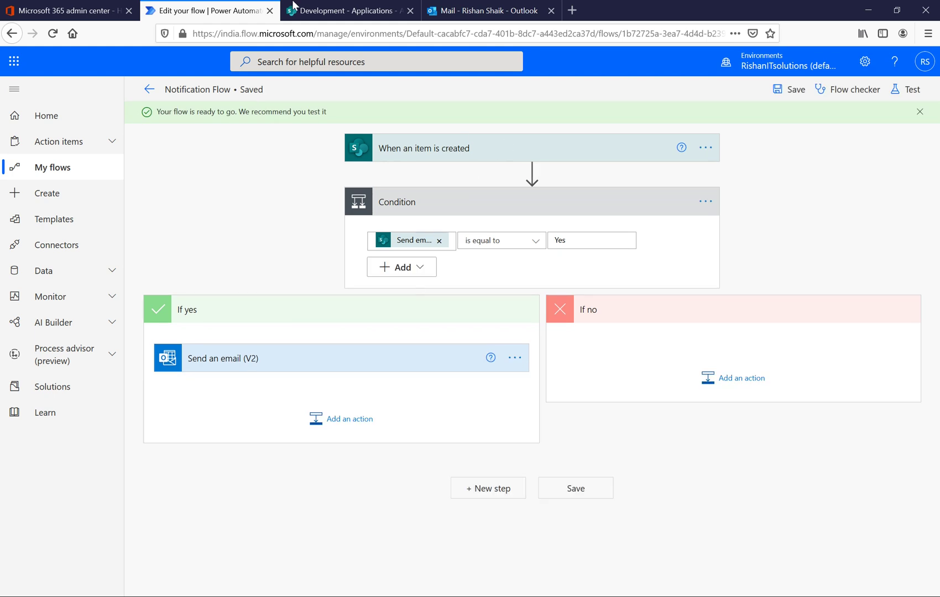
Switch to the SharePoint list and add an item with title 4, application name Email Test, technology SharePoint and Send email set to No.
click(303, 11)
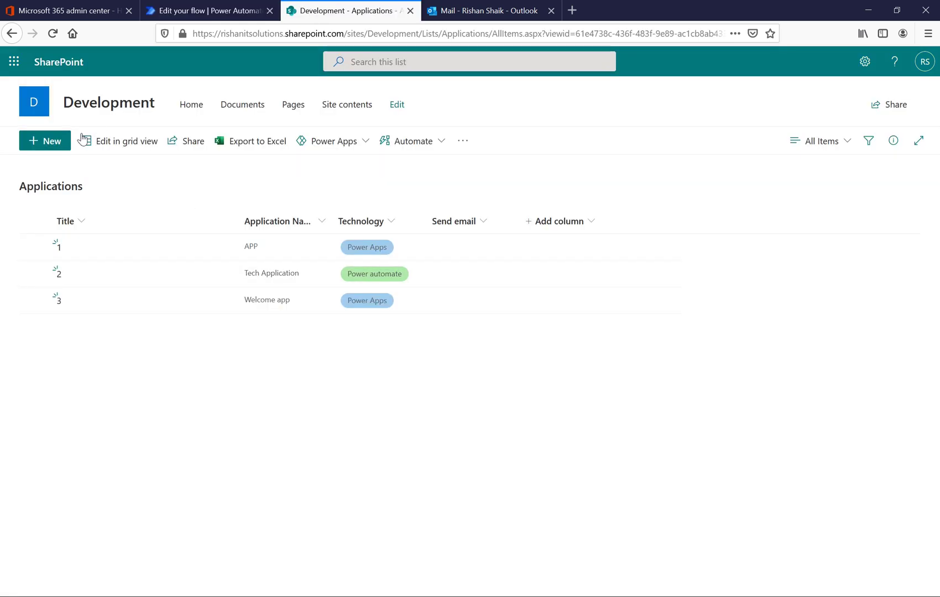
click(59, 142)
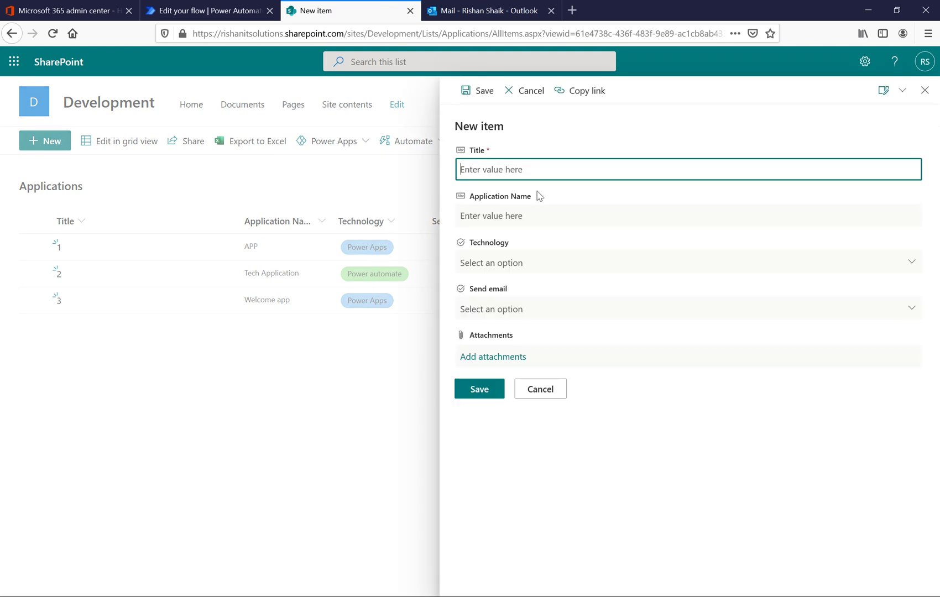
text(4)
click(504, 220)
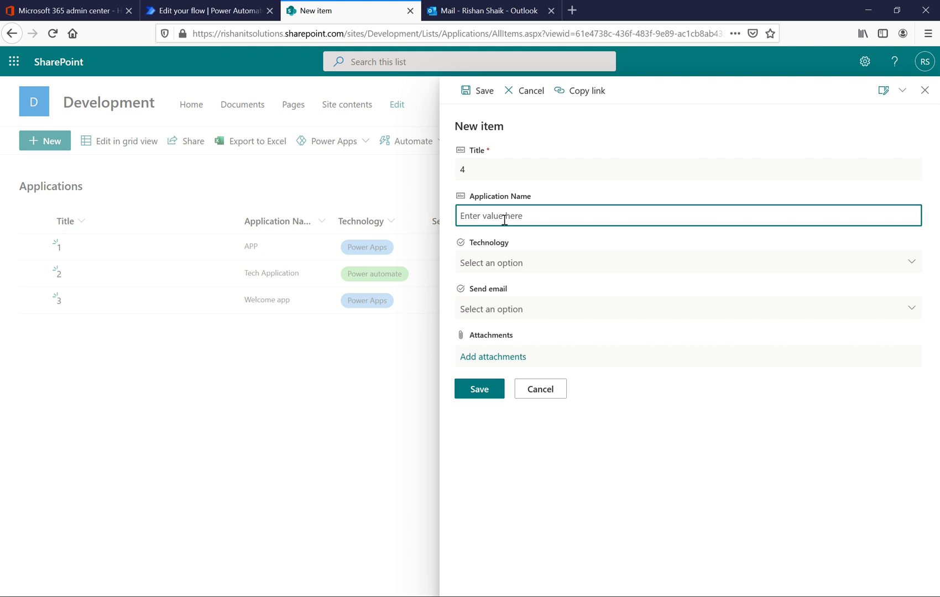
text(Email Test)
click(537, 264)
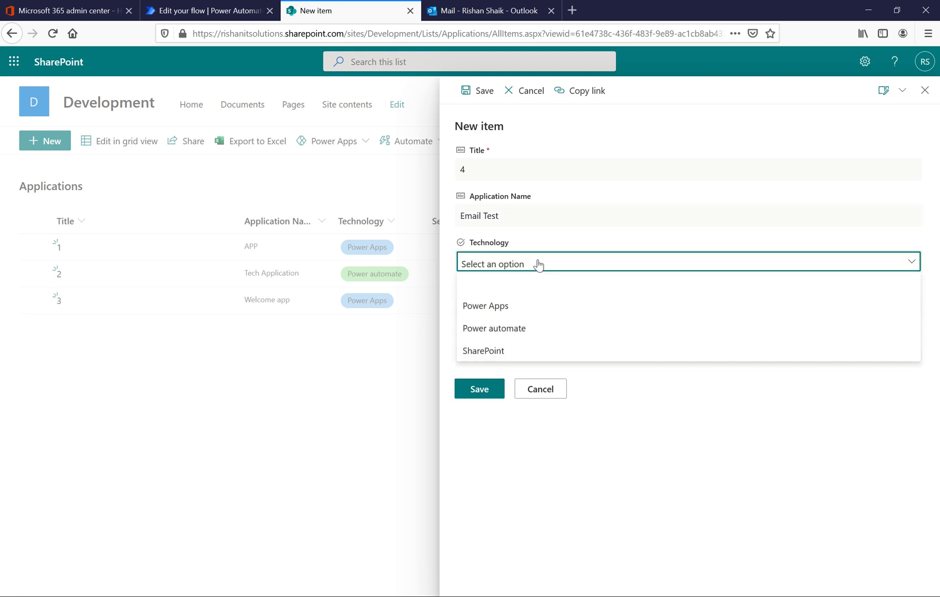
click(497, 354)
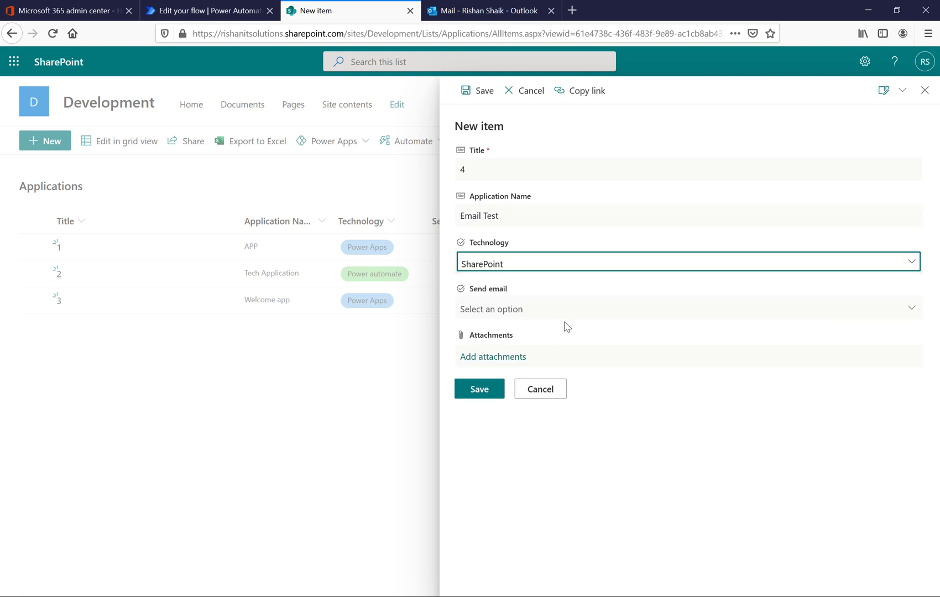
click(519, 318)
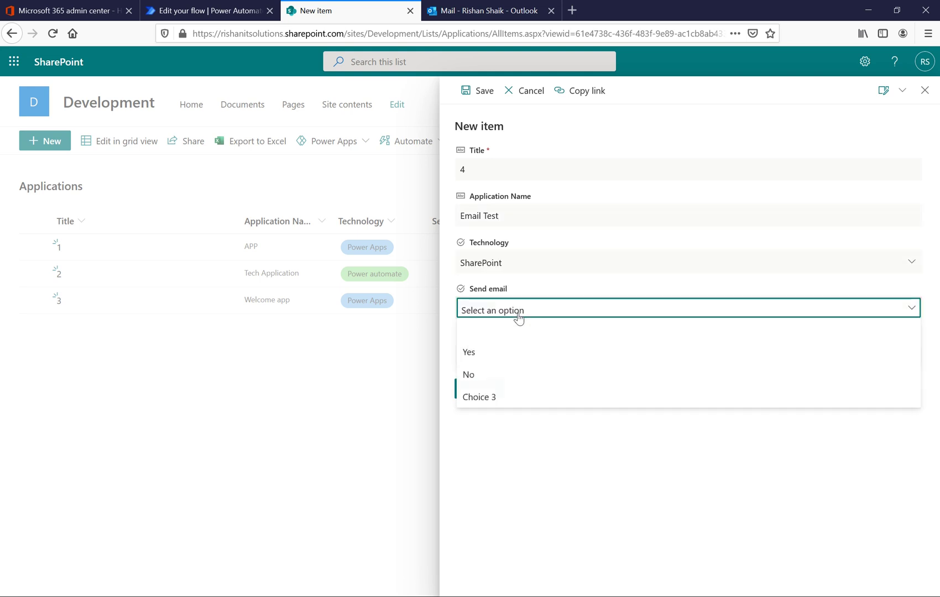
click(483, 375)
click(480, 388)
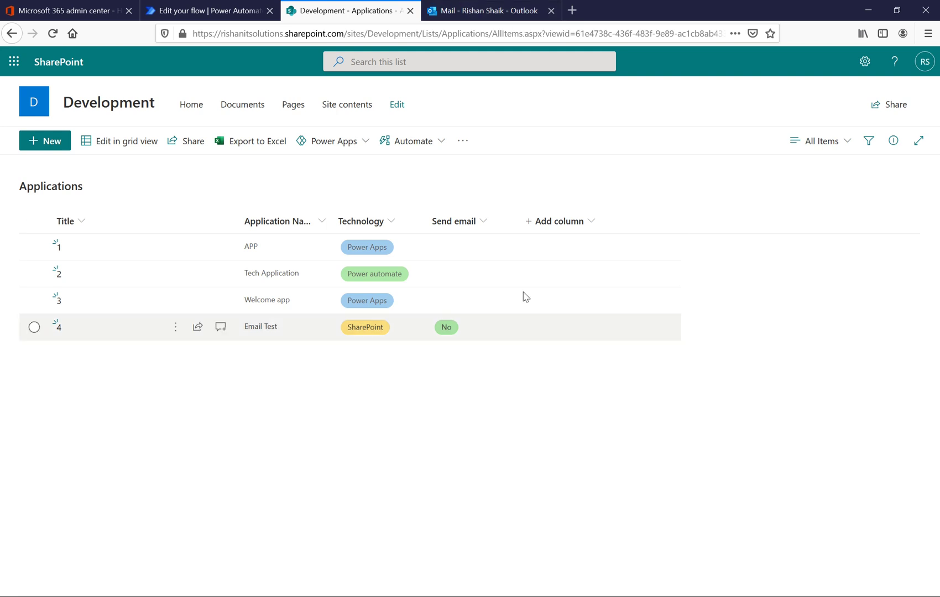
Add another list item with title 5, application name HST App, technology Power Apps and Send email set to Yes.
click(52, 145)
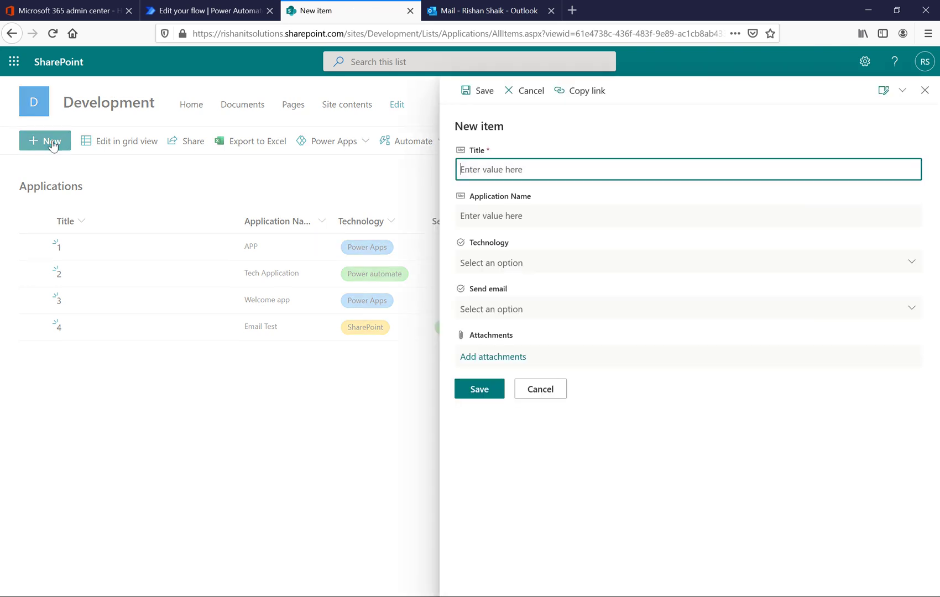
text(5)
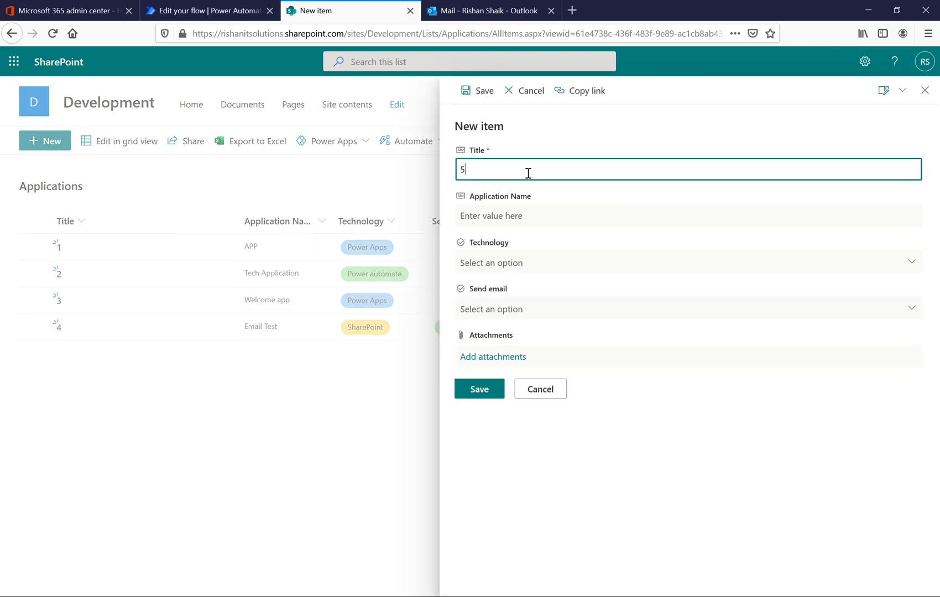
click(496, 220)
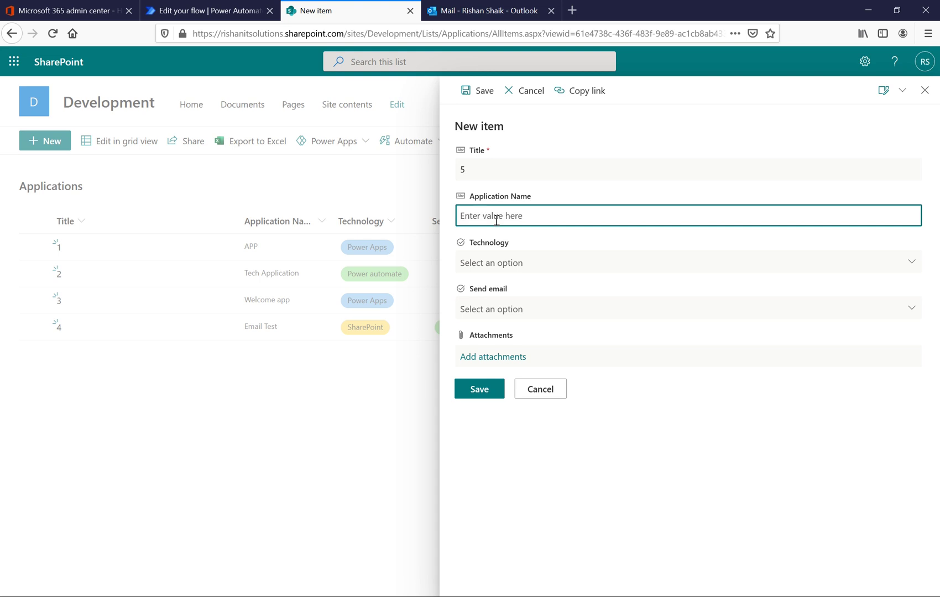
text(HST App)
click(512, 264)
click(500, 310)
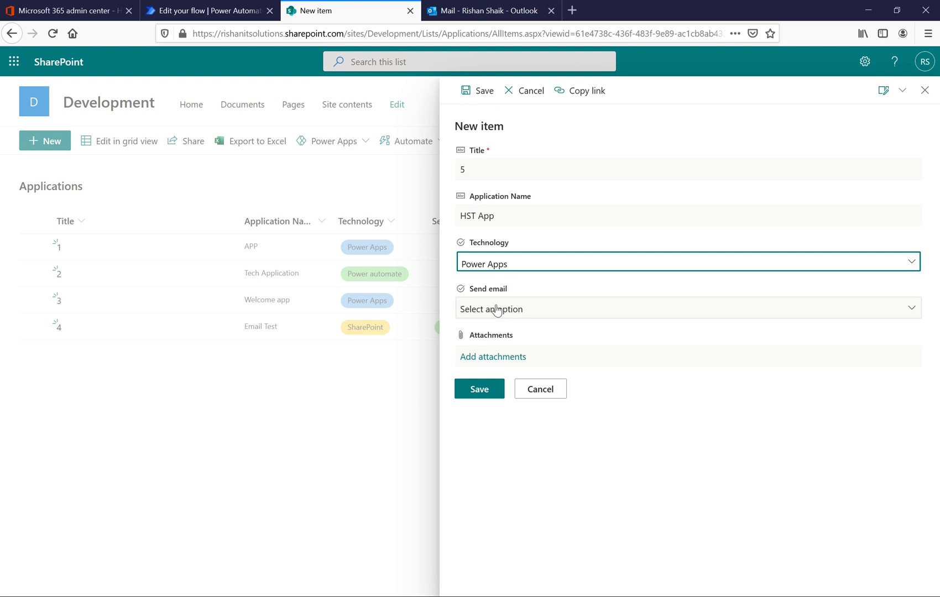
click(497, 311)
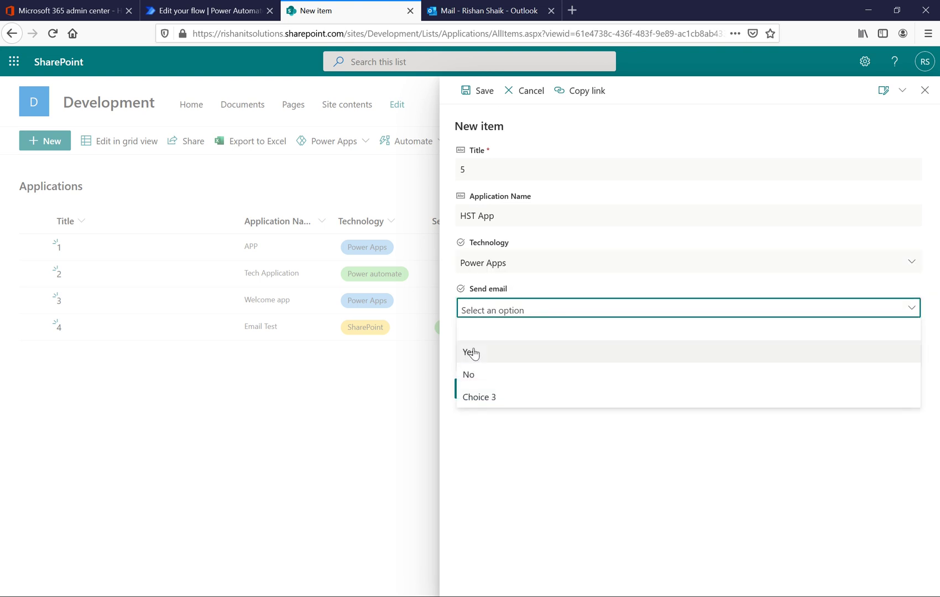
click(472, 352)
click(479, 390)
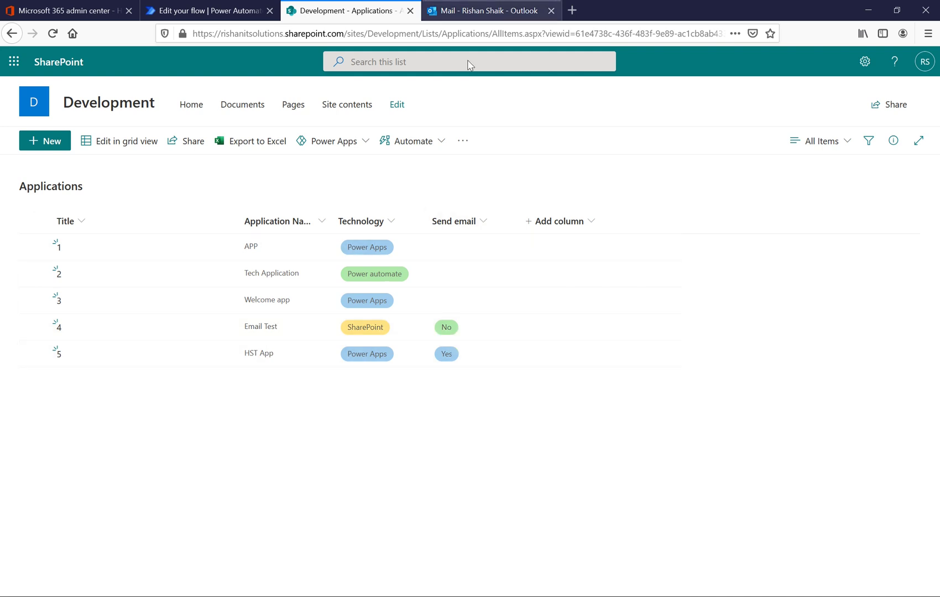
Switch to Power Automate, open the Notification Flow's most recent run and inspect its Condition's expression result and raw inputs.
click(207, 10)
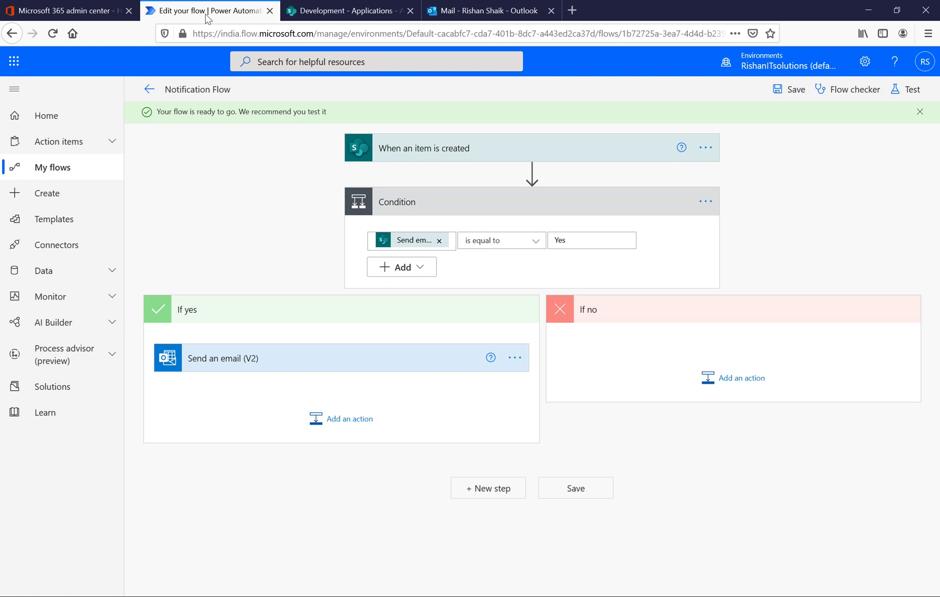
click(76, 171)
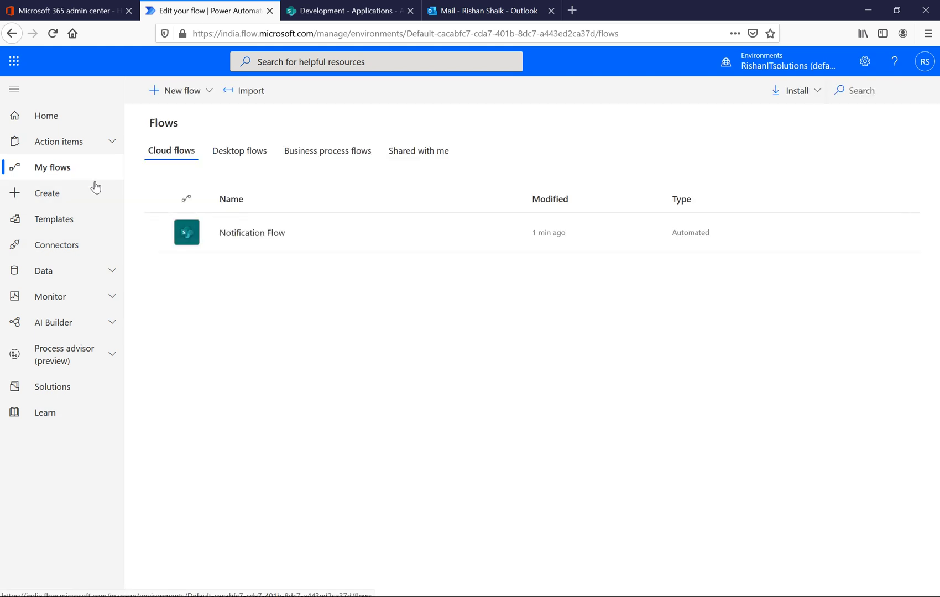
click(254, 233)
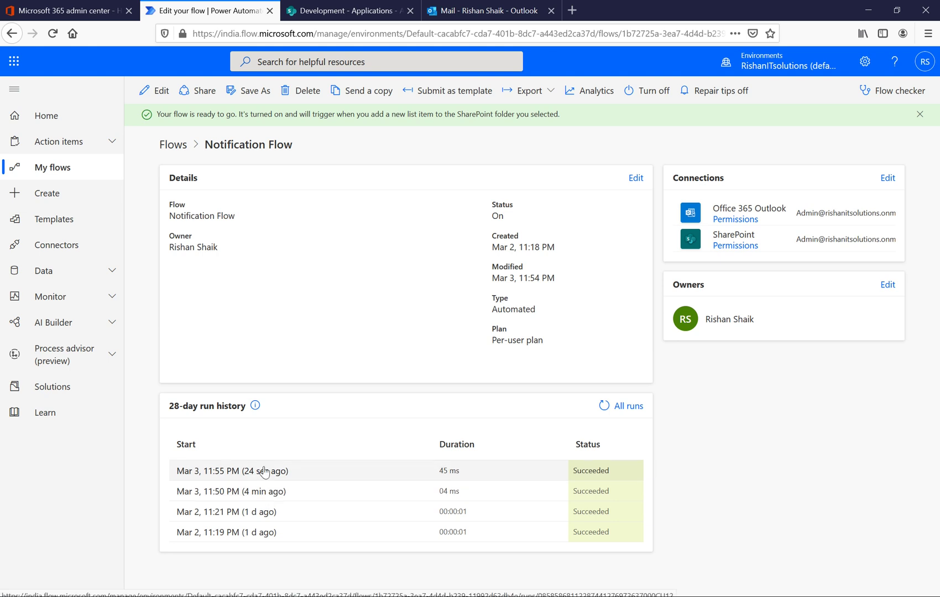
click(235, 471)
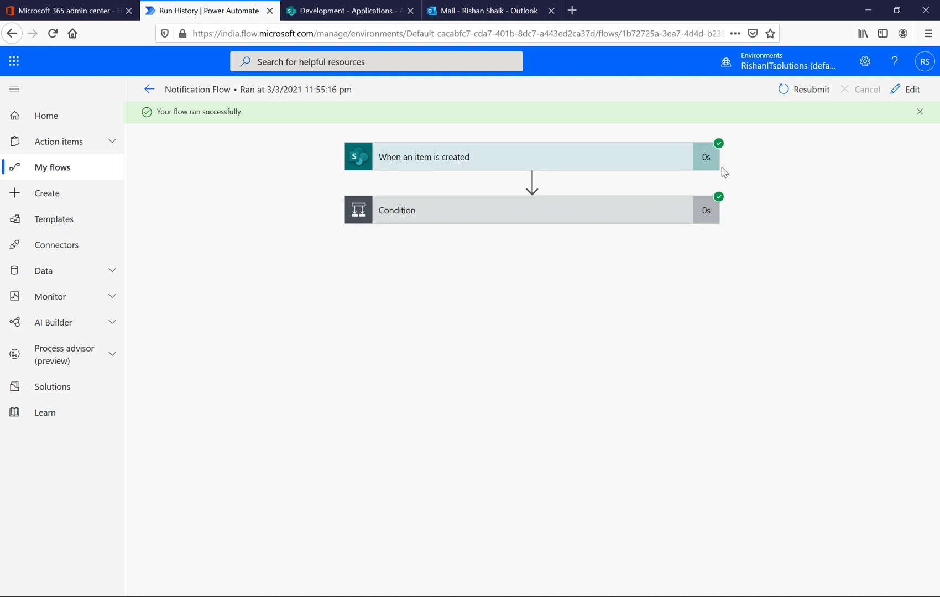
click(562, 219)
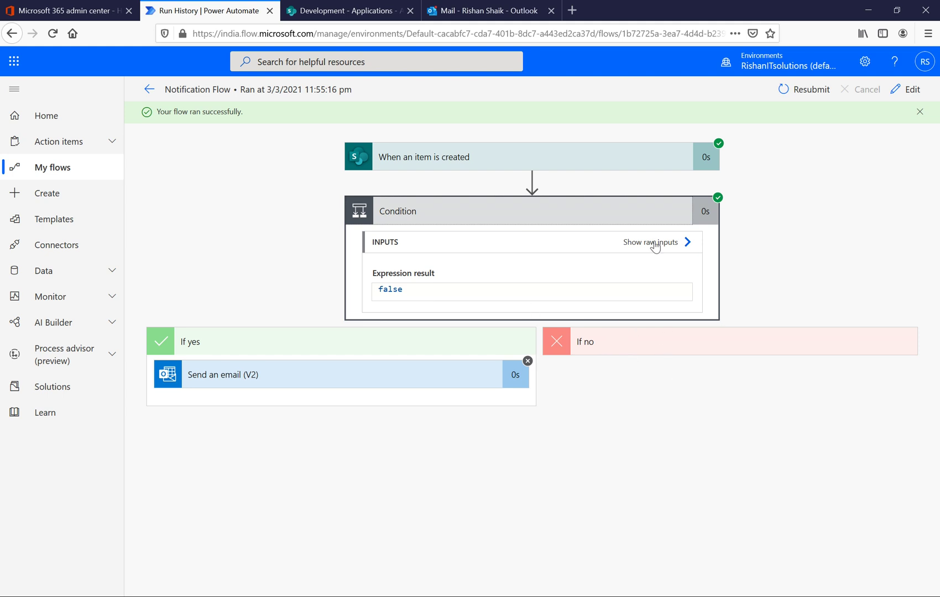
click(688, 242)
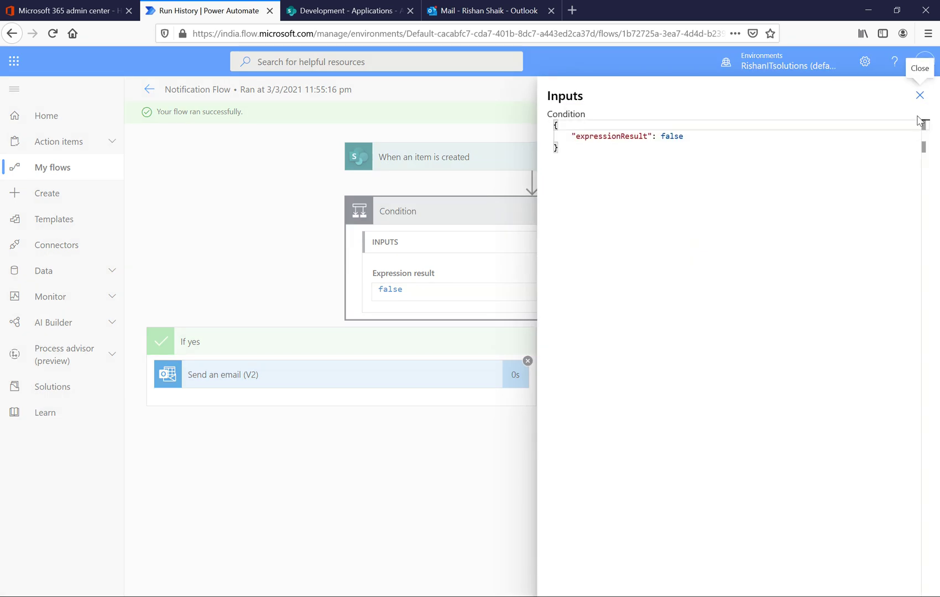
click(920, 95)
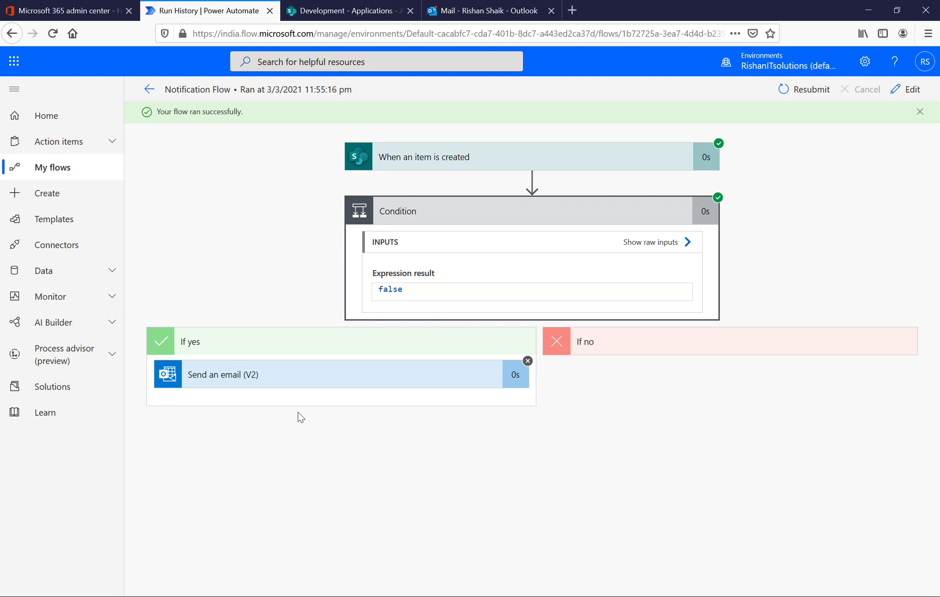
Switch to Outlook, open the newest notification email and compare its details with the items in the SharePoint Applications list.
click(499, 7)
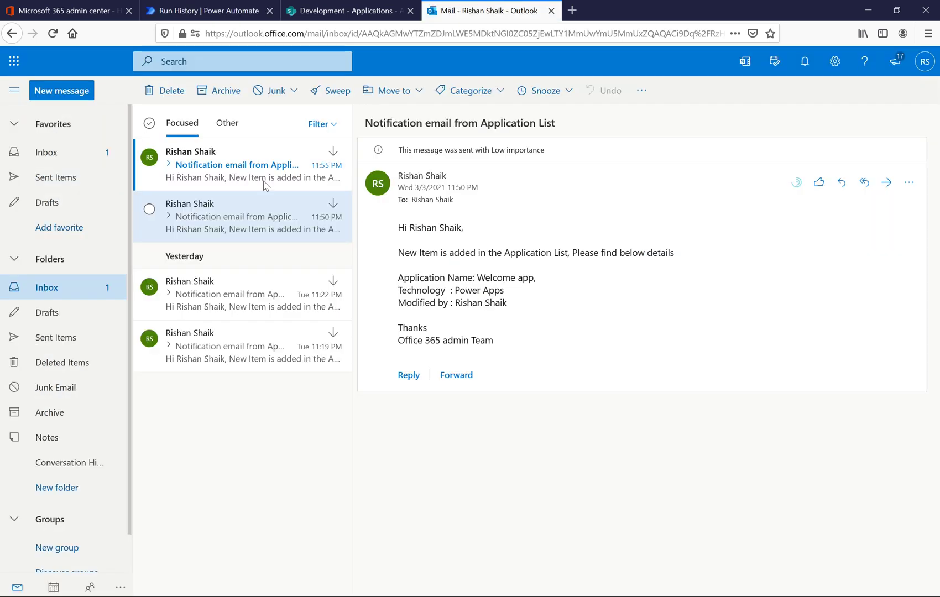
click(226, 175)
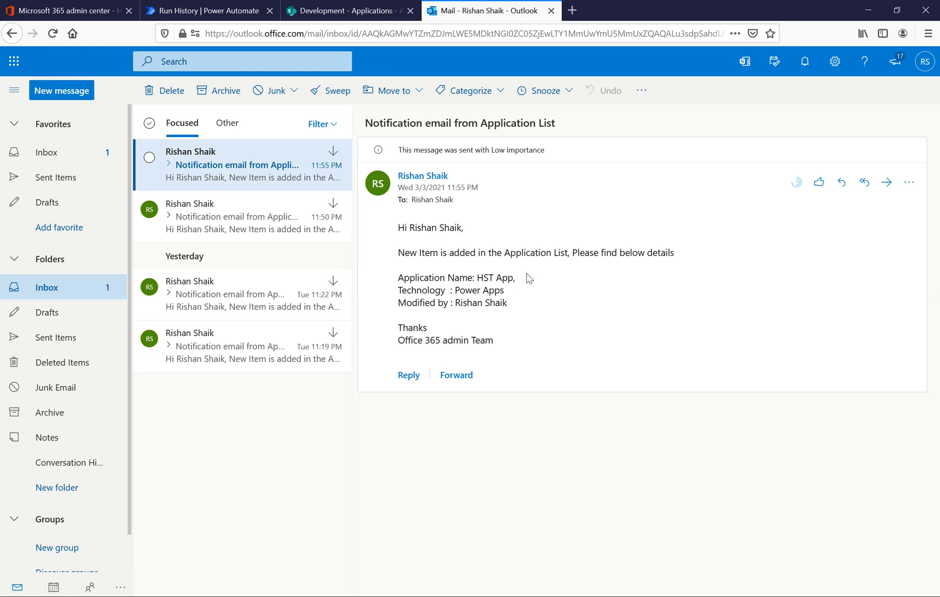
click(355, 18)
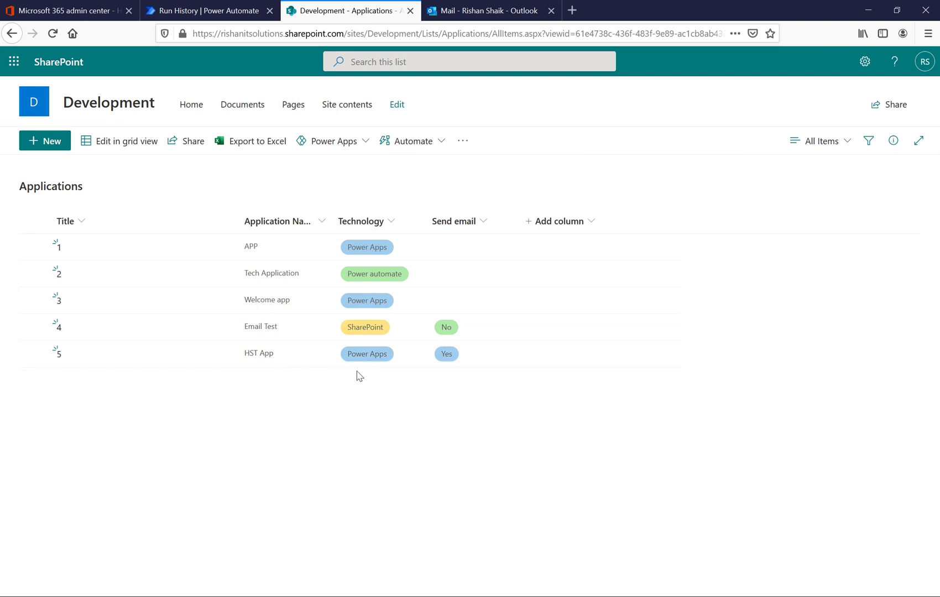
click(462, 11)
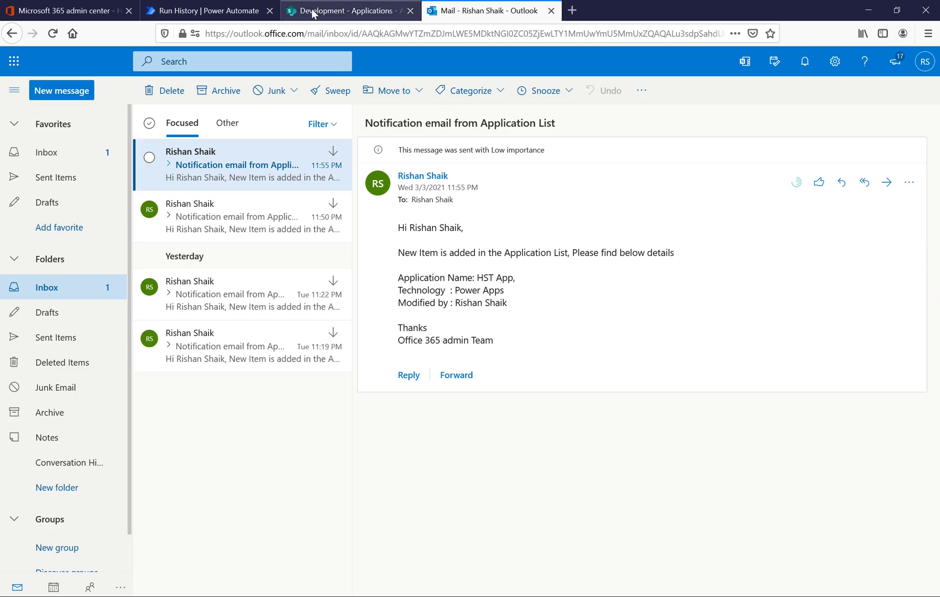
Return to the Notification Flow's run history in Power Automate and examine the Condition result of the newest run.
click(206, 12)
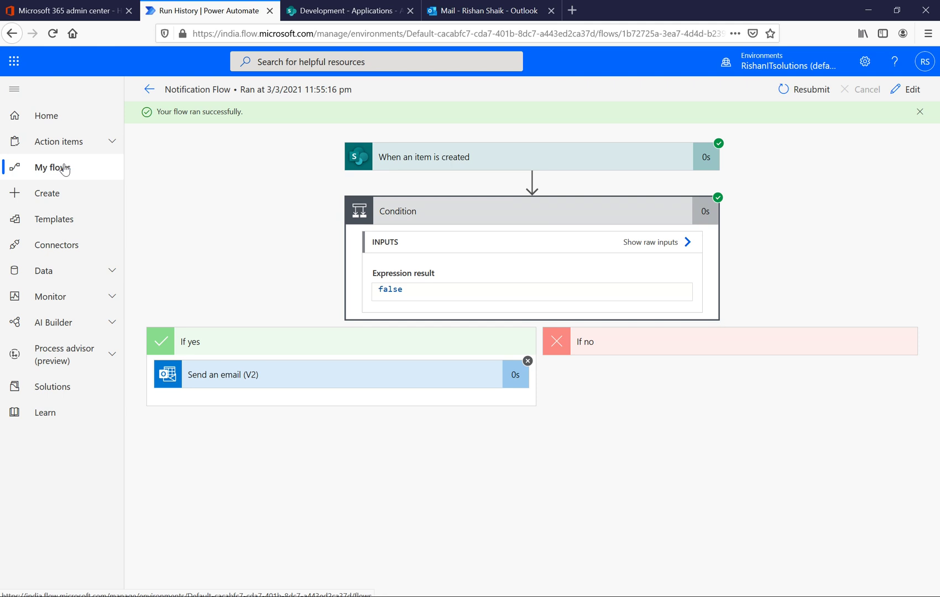
click(149, 89)
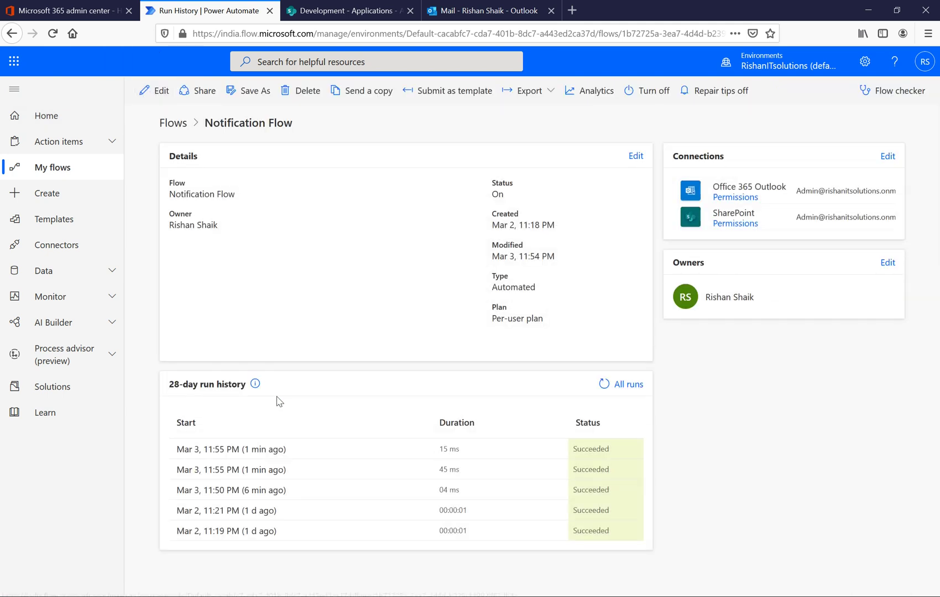
click(245, 452)
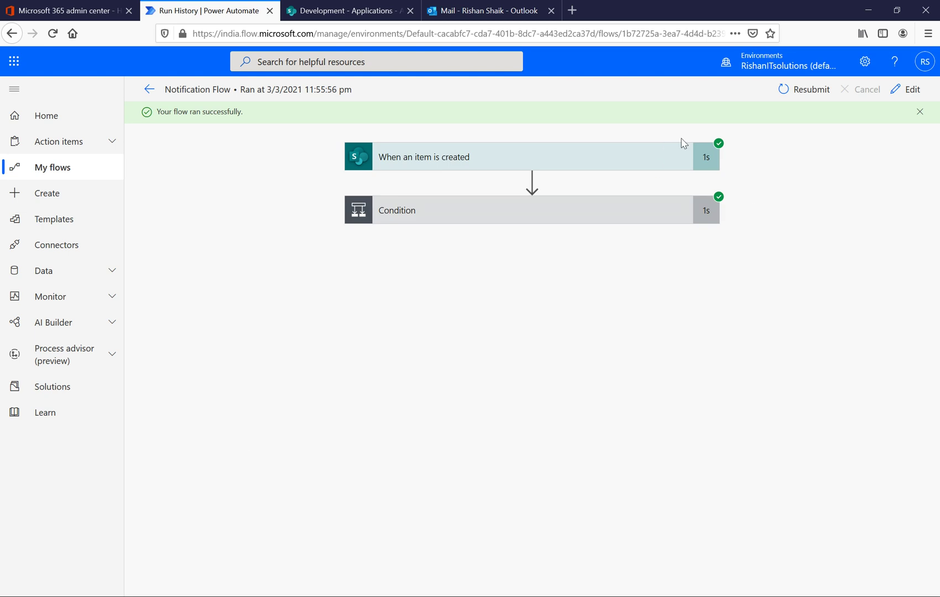
click(539, 217)
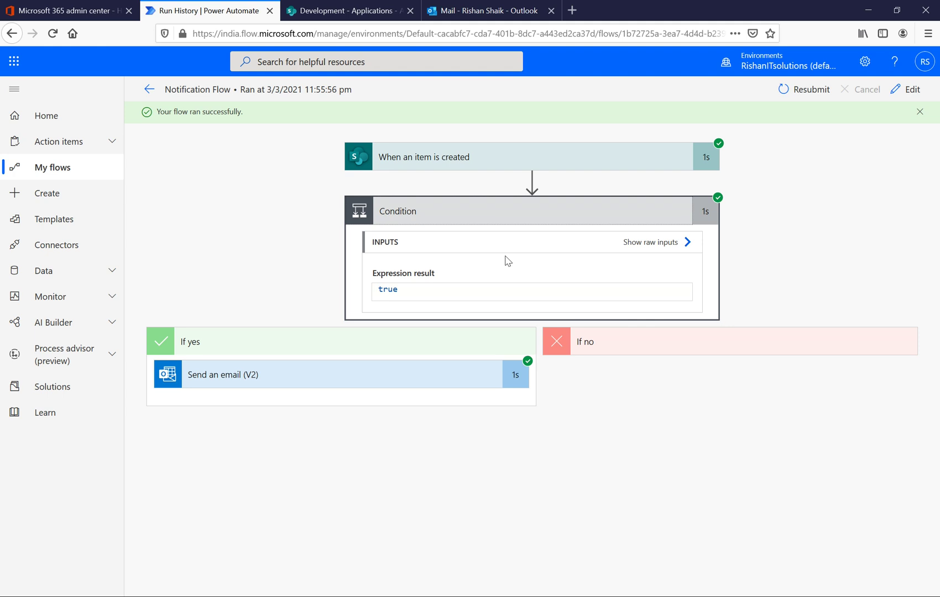
Open the sharing settings of the Notification Flow, try to add "User" as an owner and clear the entry.
click(11, 172)
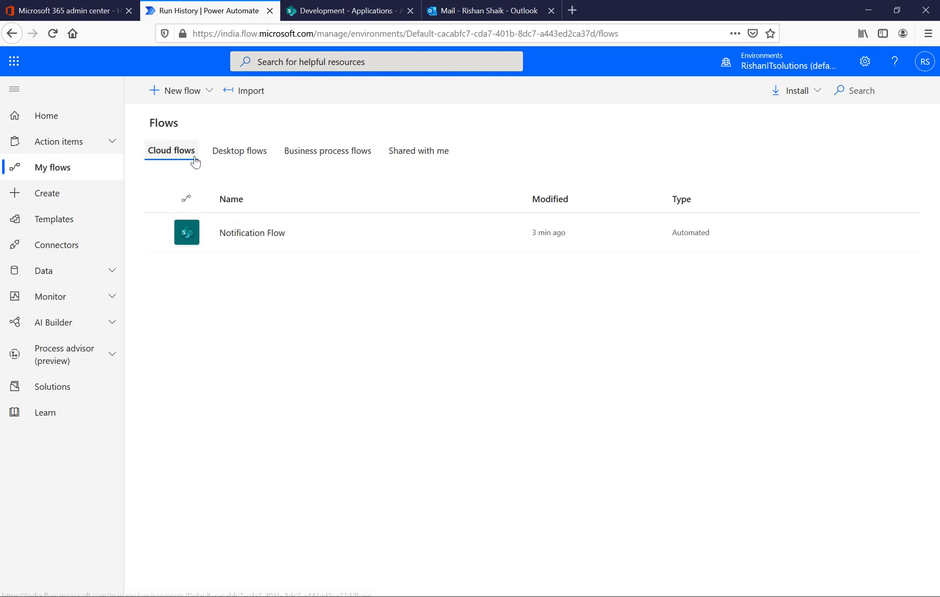
click(159, 233)
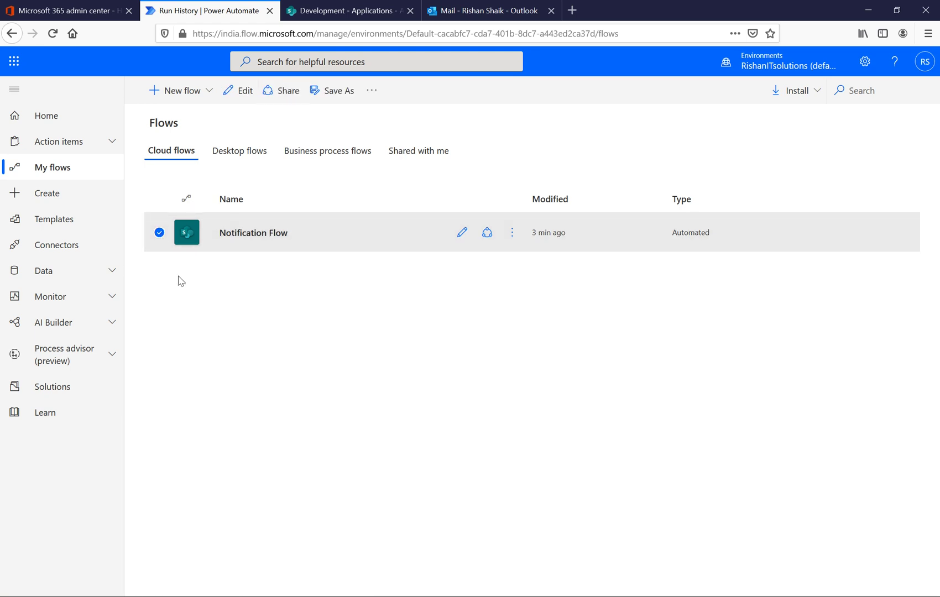
click(284, 100)
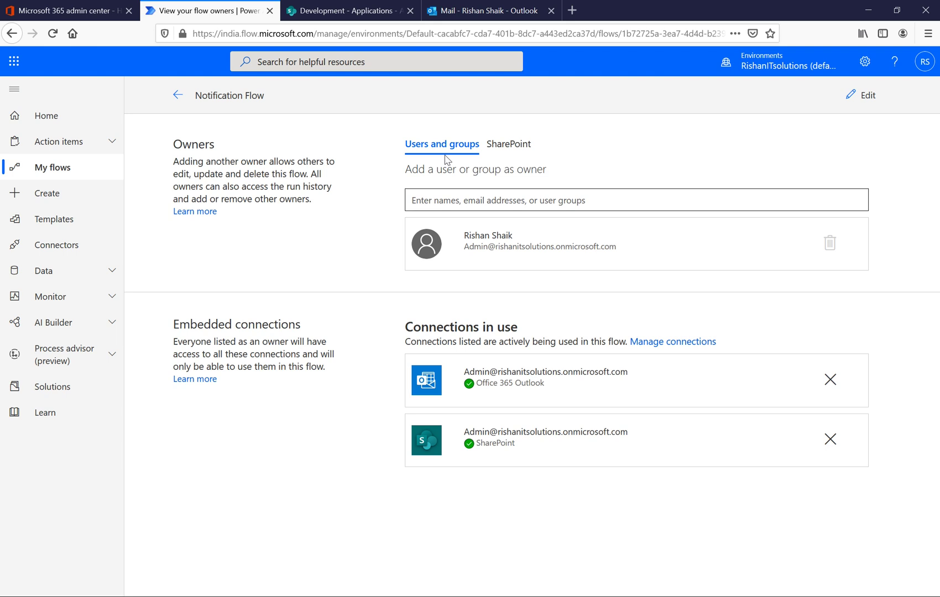
click(463, 200)
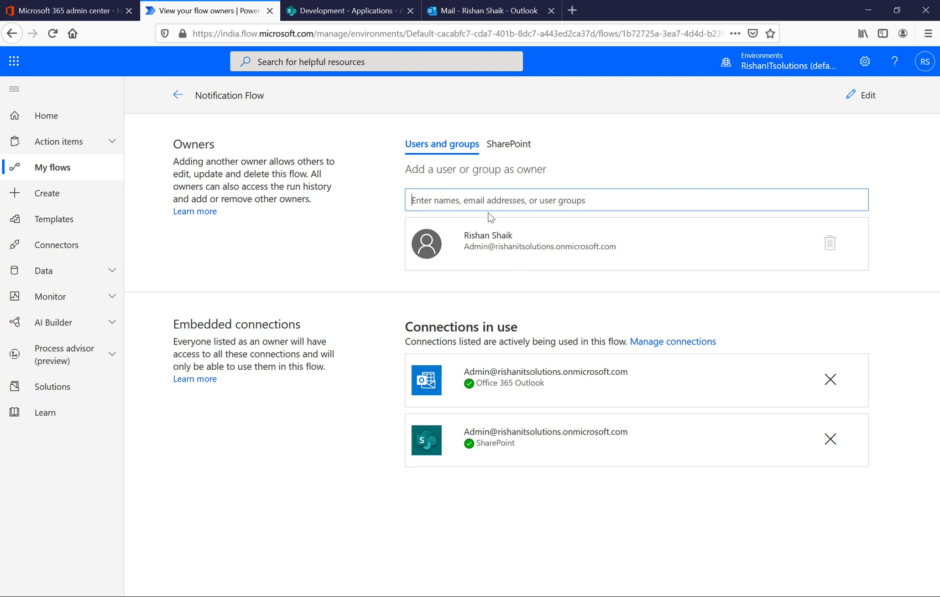
text(User)
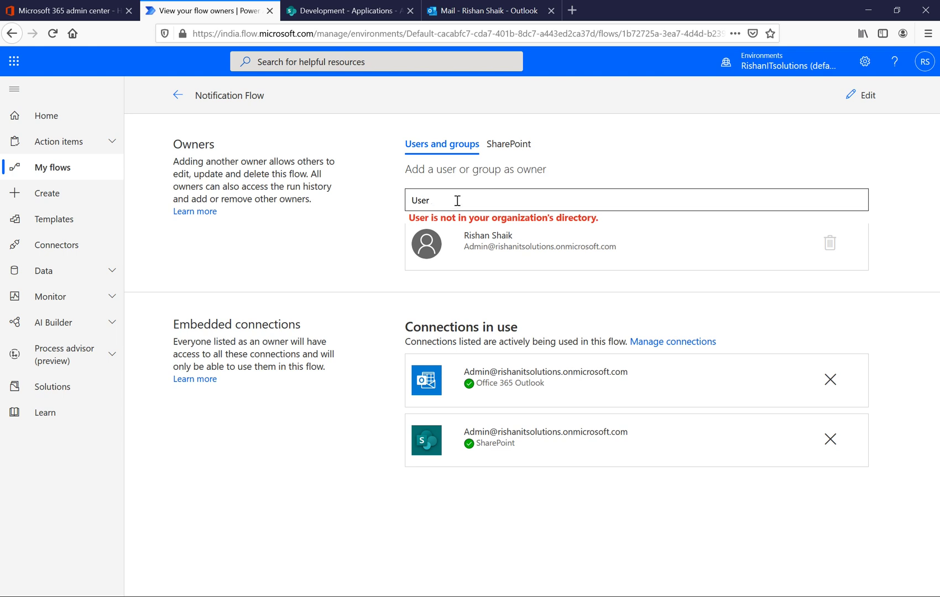
click(440, 201)
key(BackSpace)
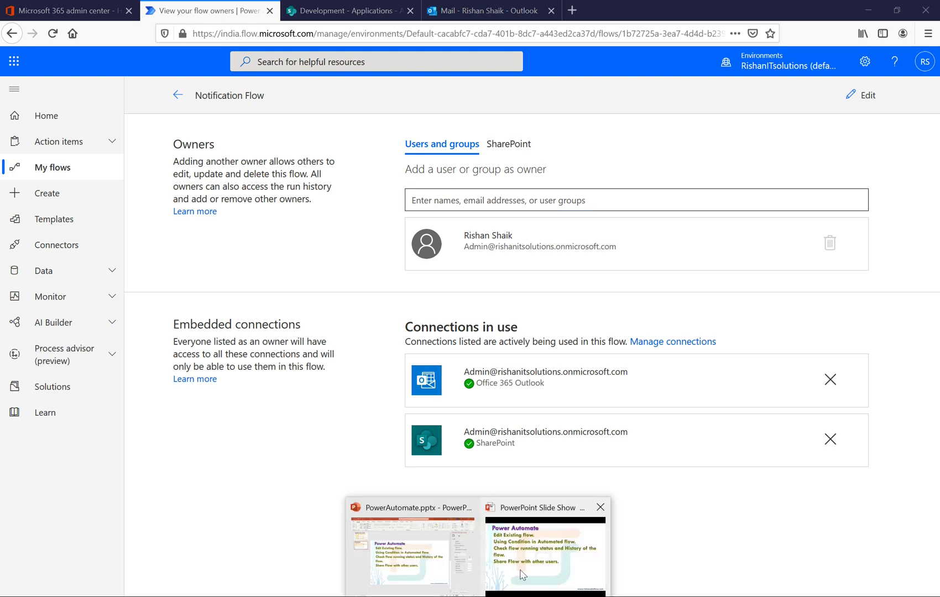
Switch to the PowerPoint slide show of PowerAutomate.pptx.
click(555, 547)
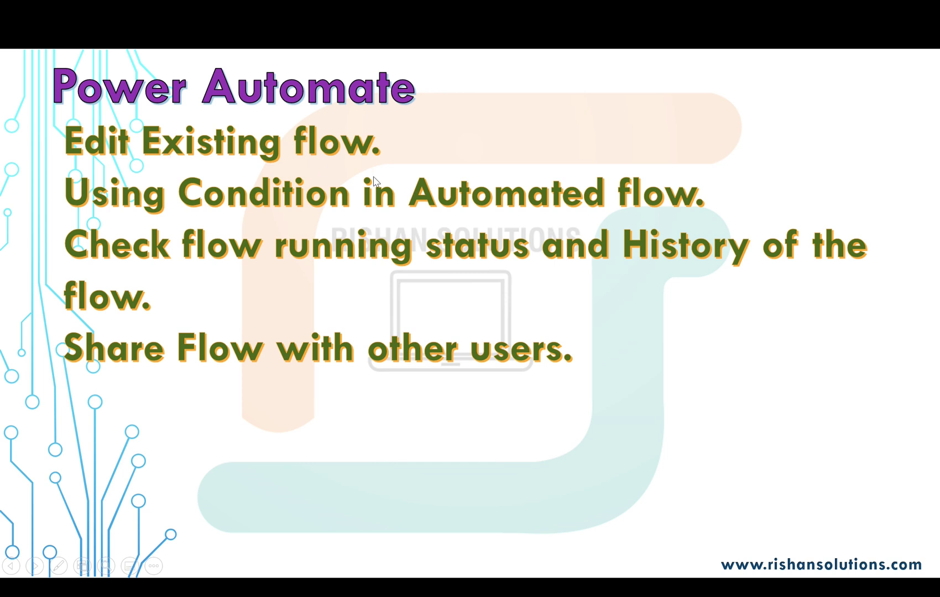